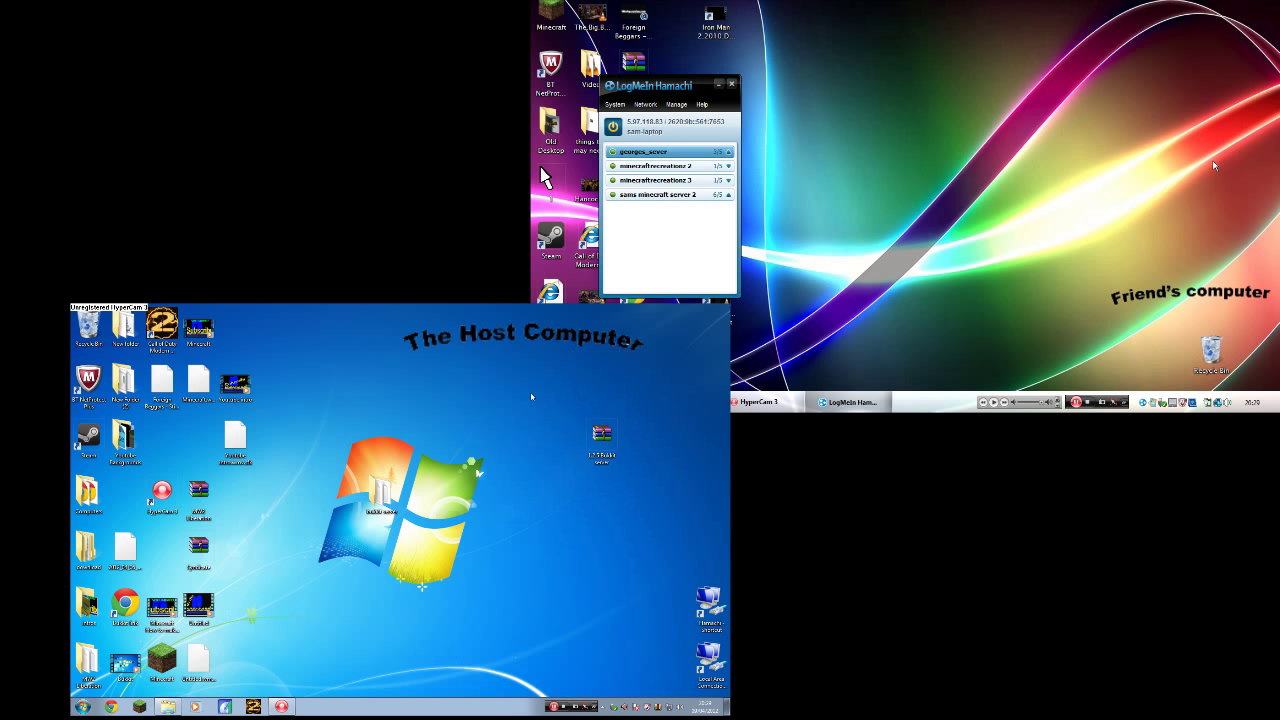
# Position the 'bukkit server' folder beneath the Bukkit icon on the host desktop's right side.
pyautogui.moveTo(532, 394); pyautogui.dragTo(620, 470)
pyautogui.moveTo(303, 452); pyautogui.dragTo(452, 551)
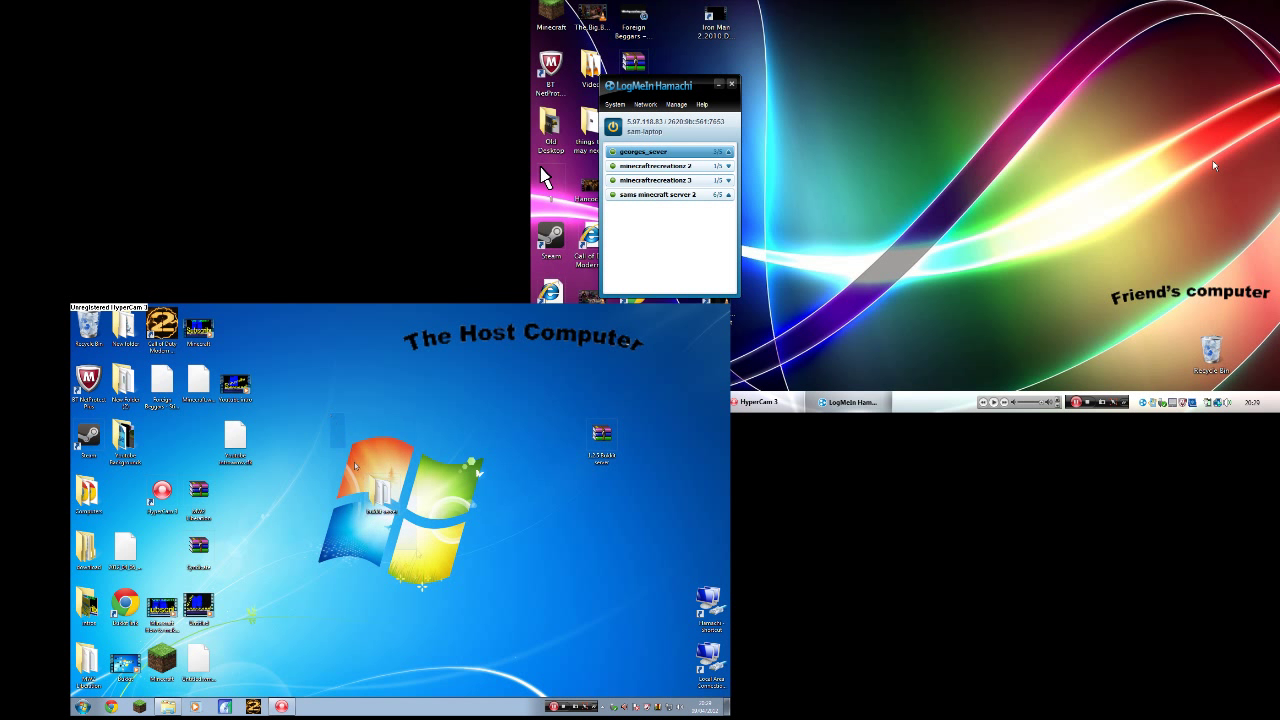
pyautogui.moveTo(393, 493); pyautogui.dragTo(614, 496)
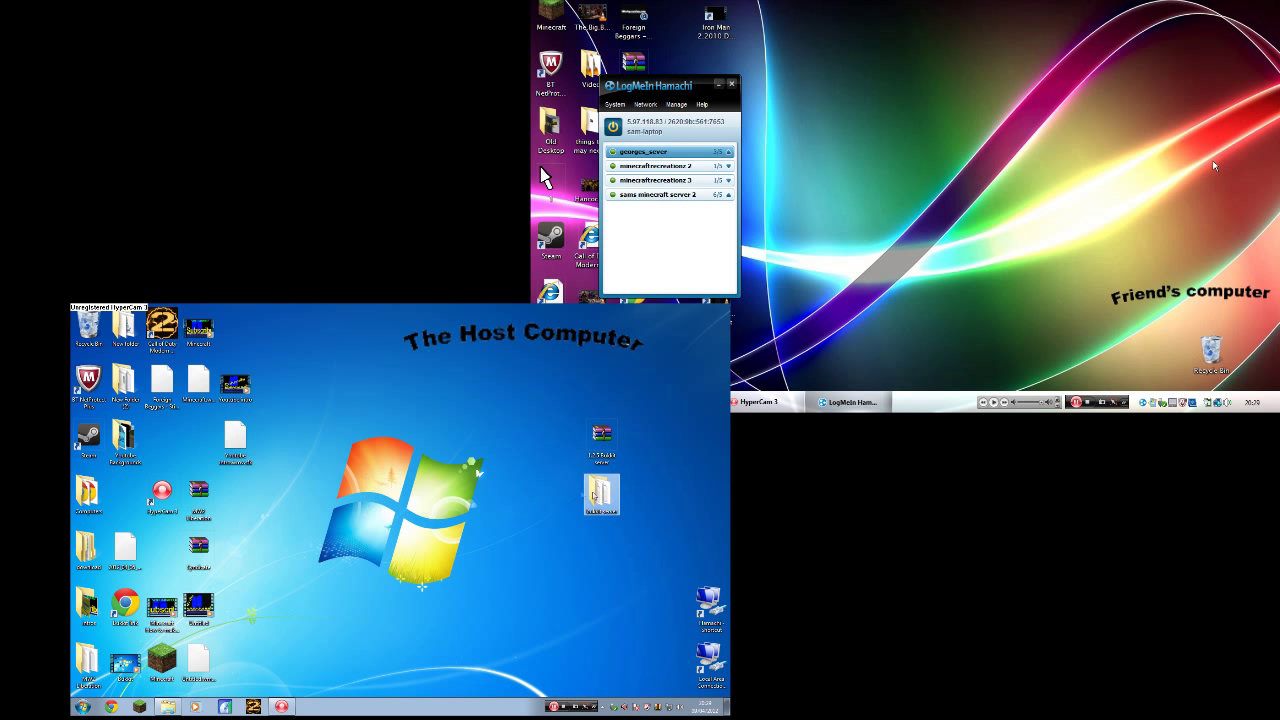
pyautogui.moveTo(545, 463); pyautogui.dragTo(651, 550)
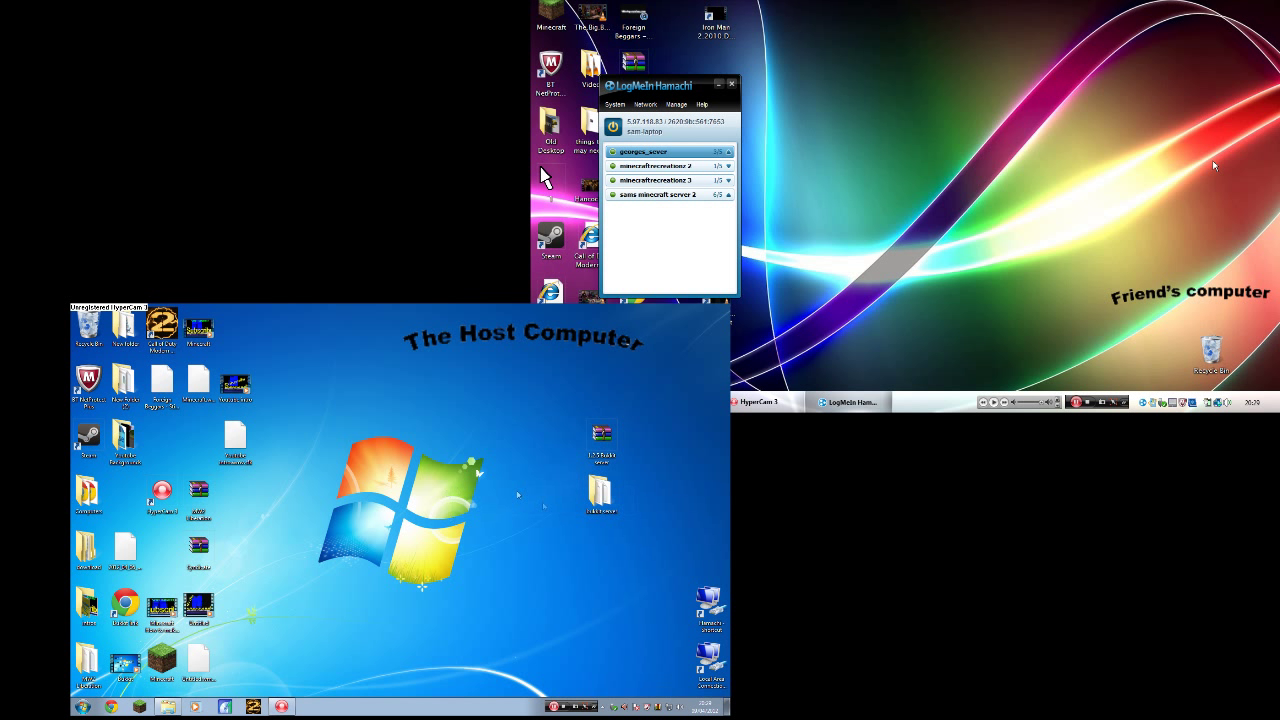
pyautogui.moveTo(631, 500); pyautogui.dragTo(609, 539)
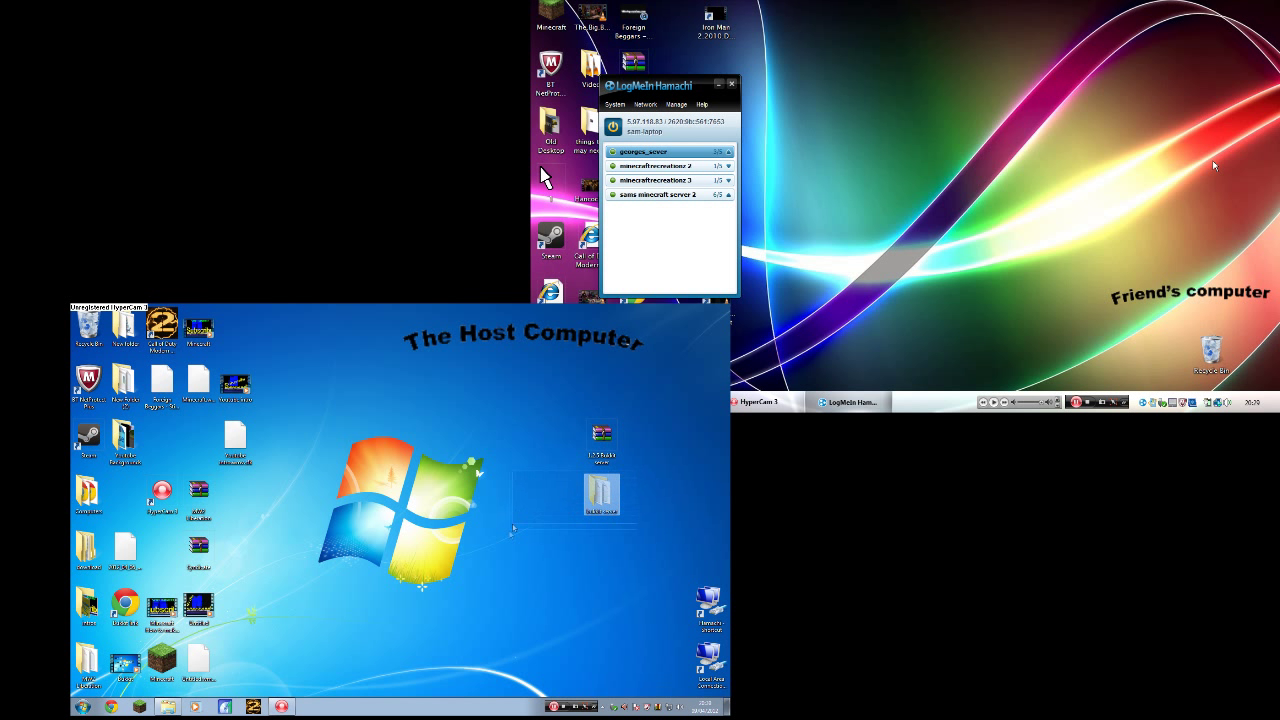
pyautogui.click(536, 503)
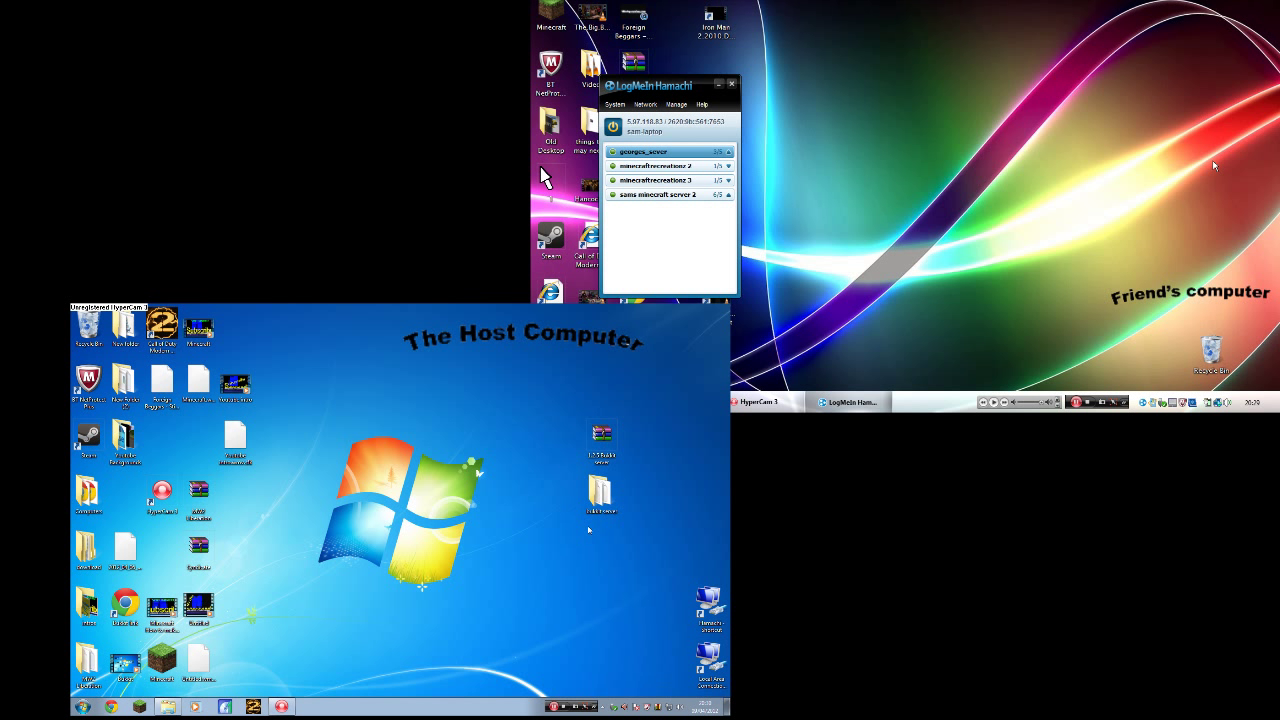
pyautogui.click(601, 493)
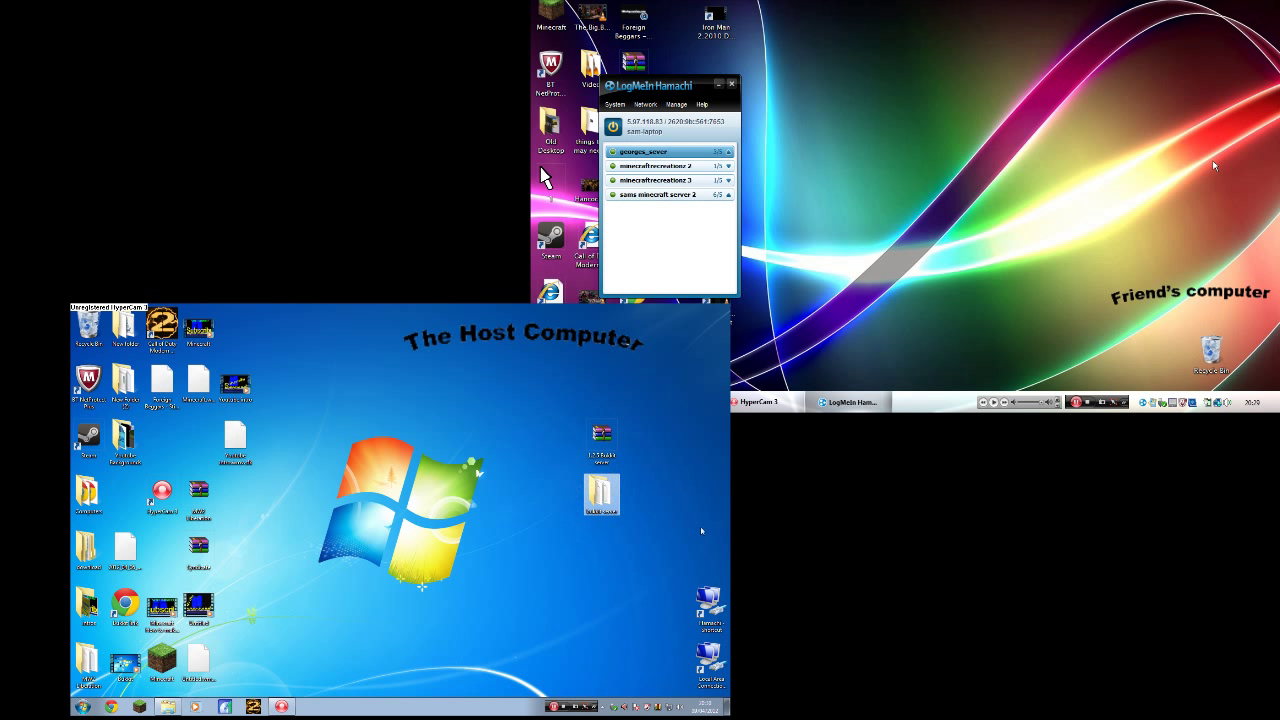
# Run the start batch file in the 'bukkit server' folder, then show the desktop.
pyautogui.doubleClick(455, 438)
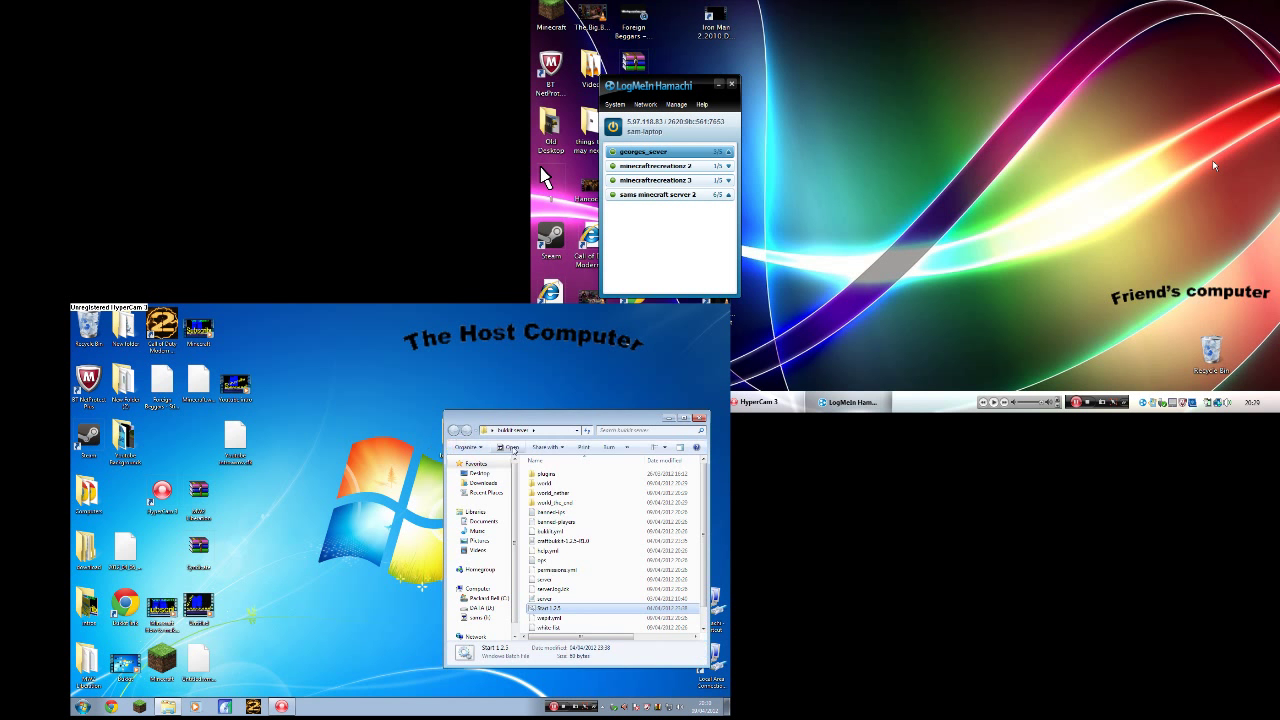
pyautogui.moveTo(554, 423); pyautogui.dragTo(324, 304)
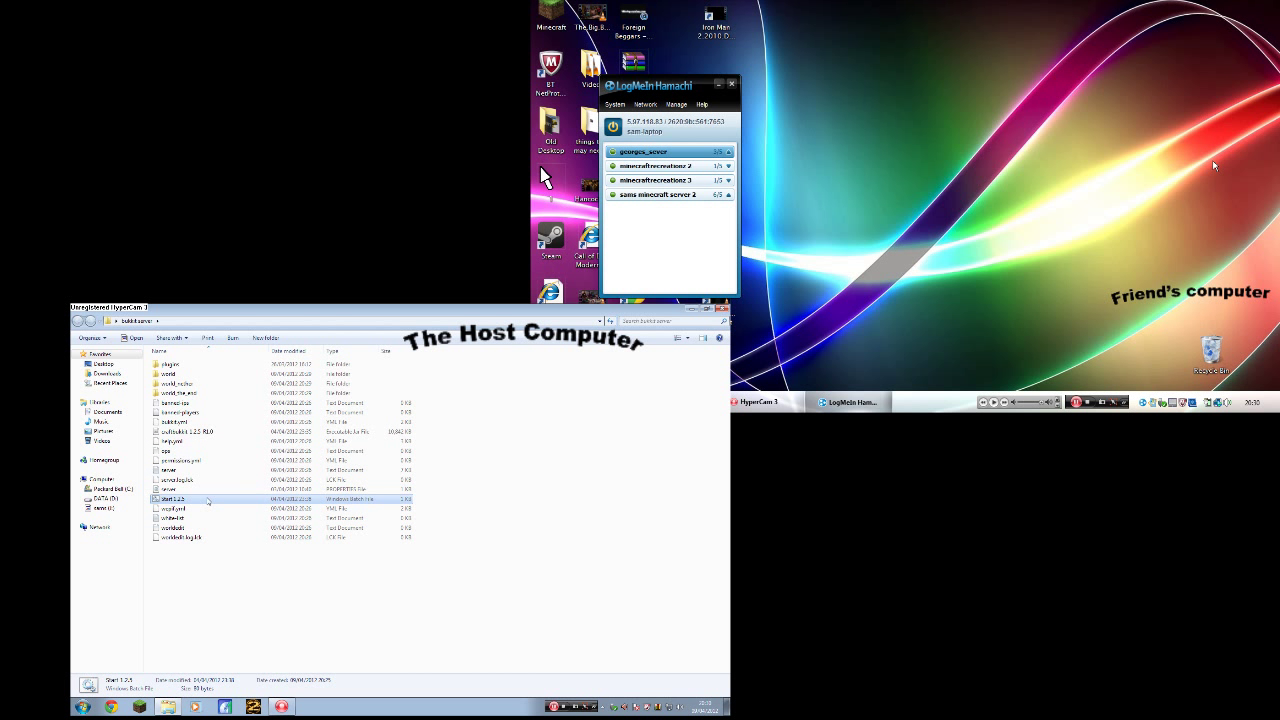
pyautogui.doubleClick(220, 497)
pyautogui.press('super+d')
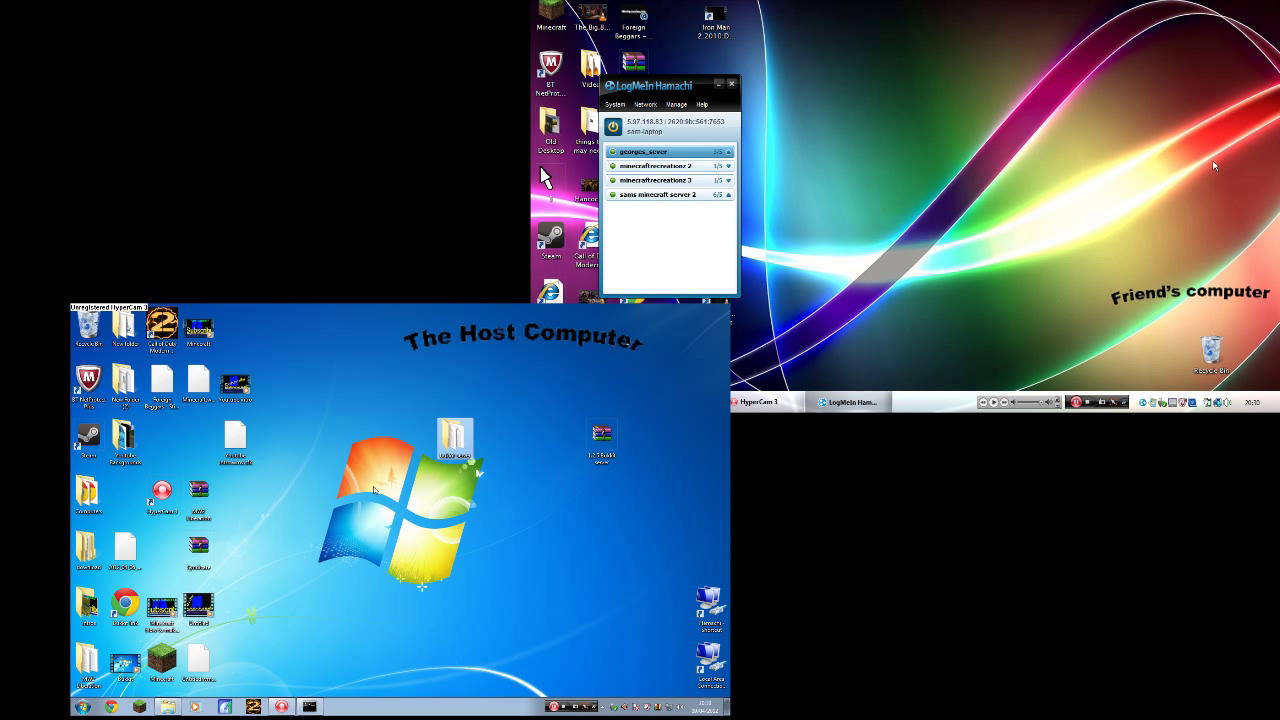
# Launch LogMeIn Hamachi on the host by searching 'hama' in the Start menu.
pyautogui.click(83, 706)
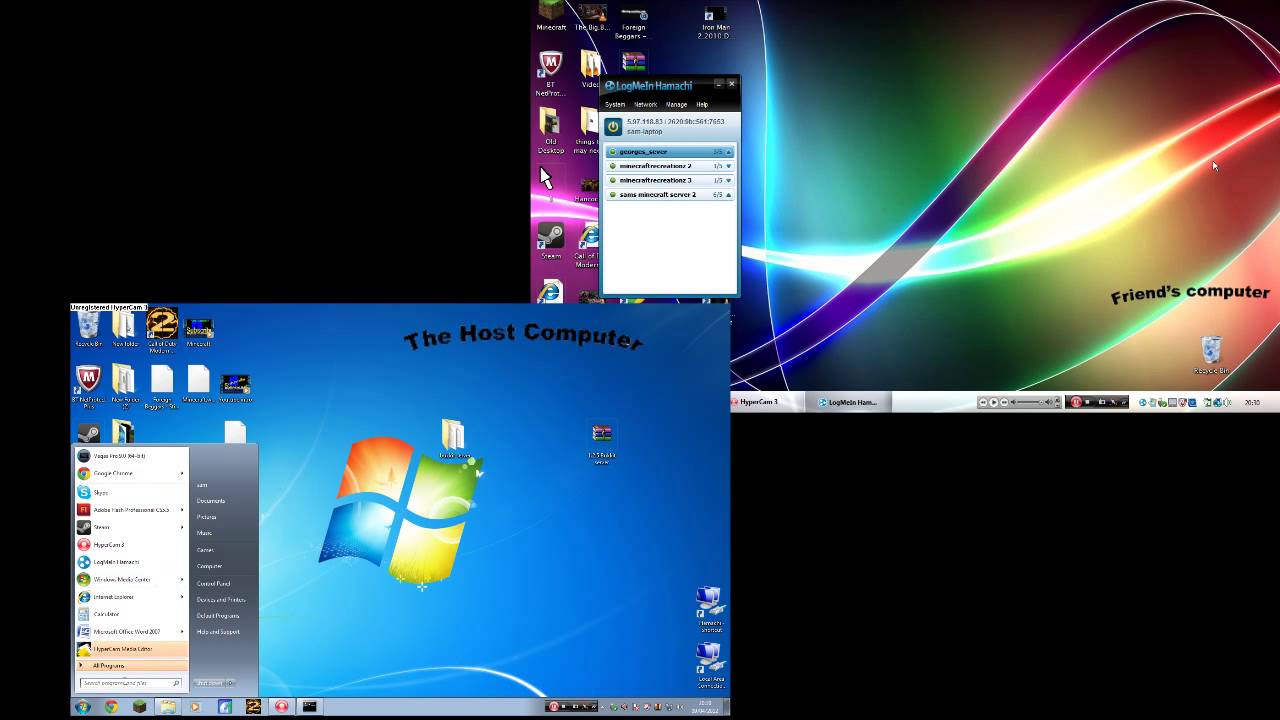
pyautogui.click(124, 683)
pyautogui.write('ham')
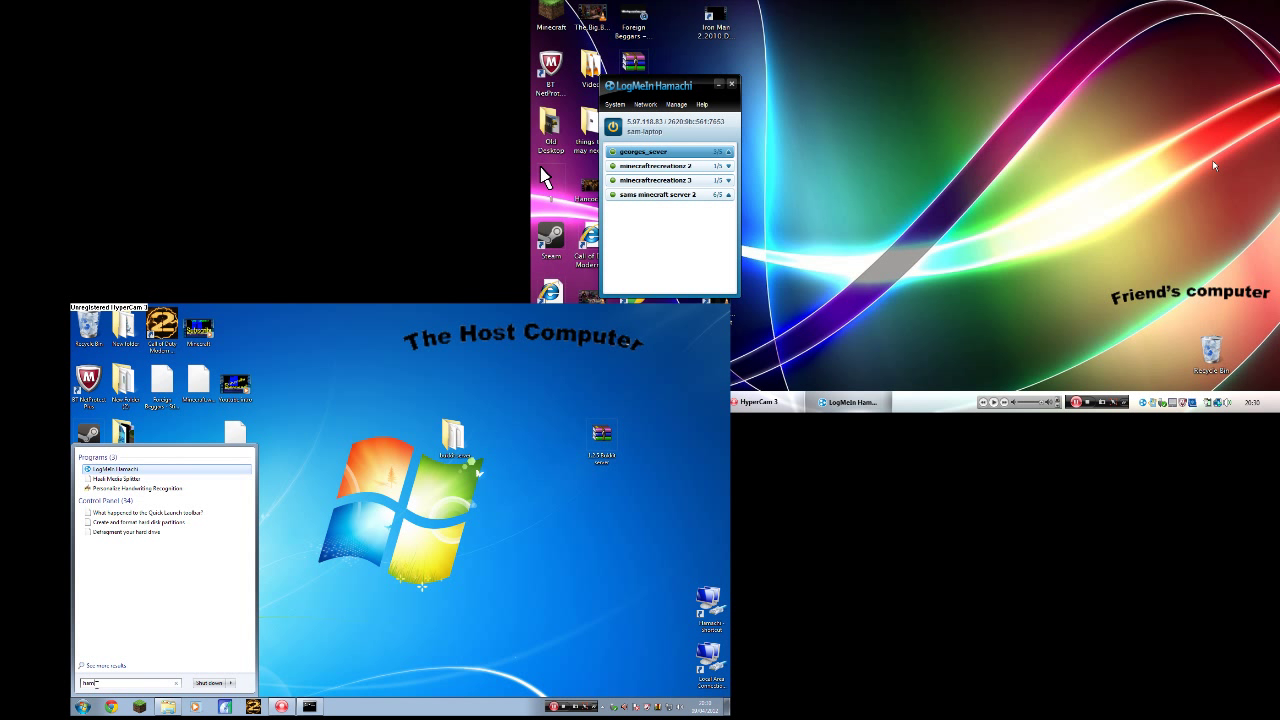
pyautogui.write('a')
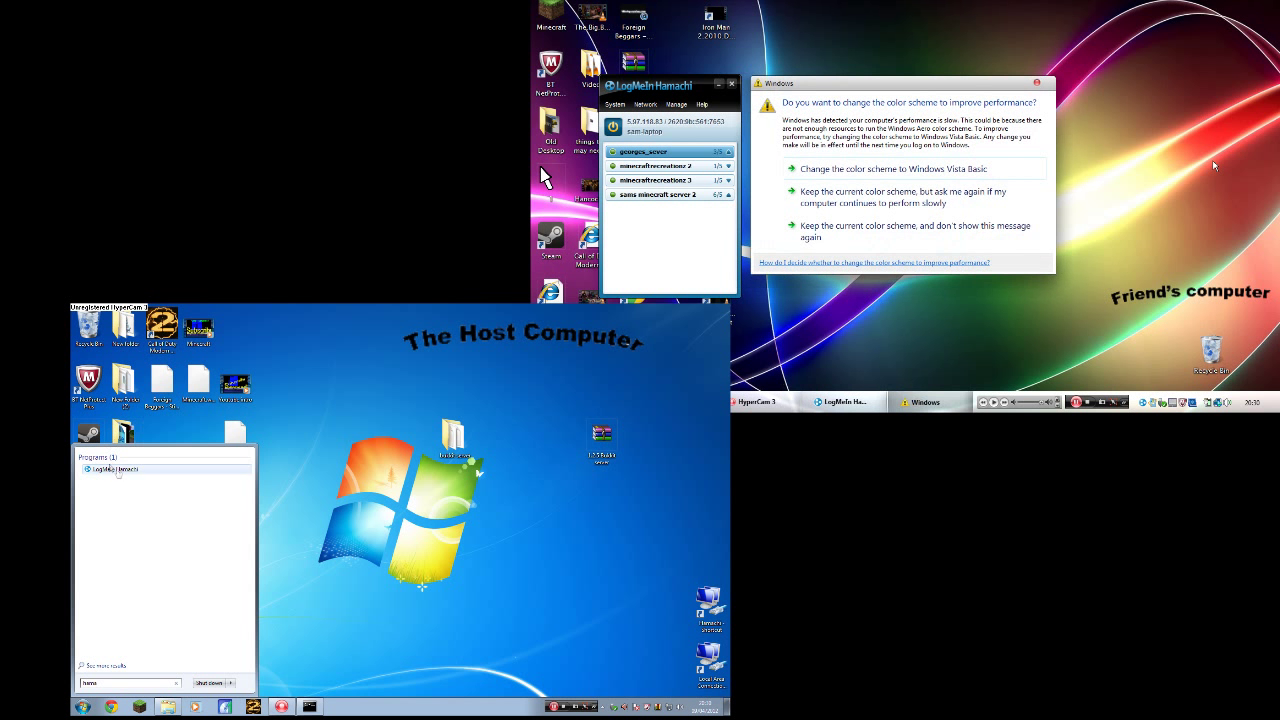
pyautogui.click(118, 469)
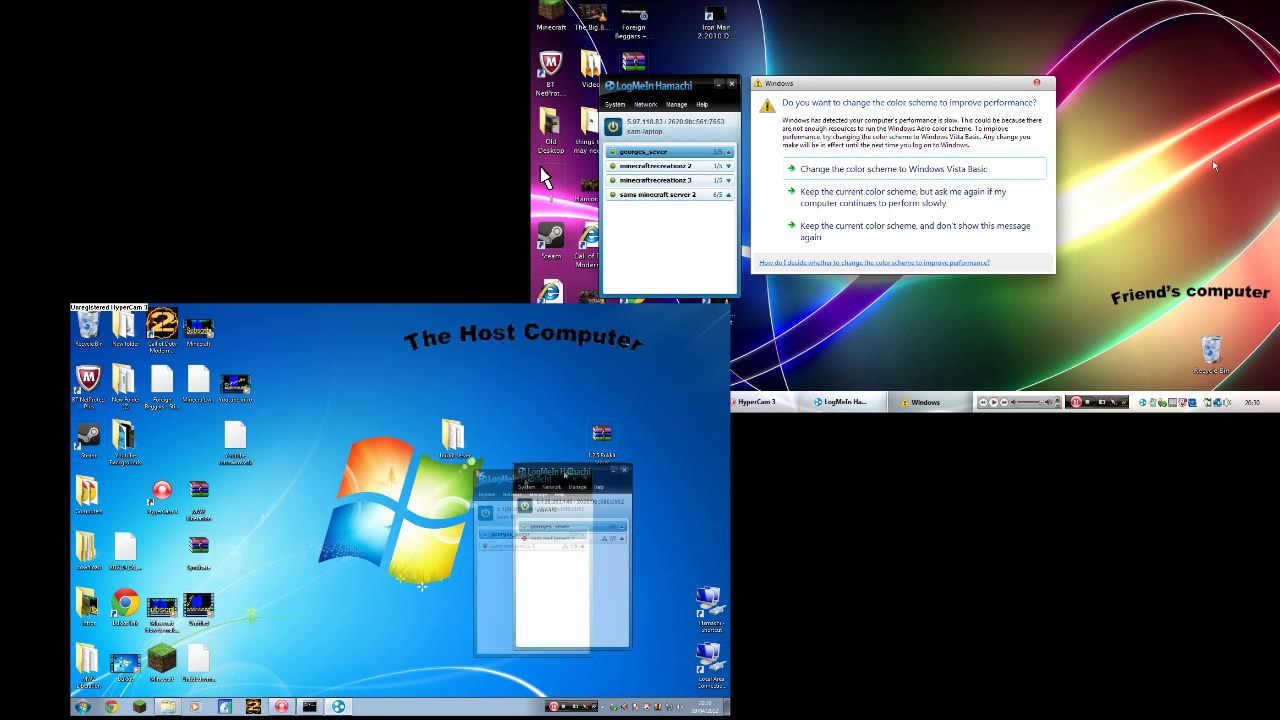
# Take the host's Hamachi client offline, then power it back on.
pyautogui.moveTo(148, 344)
pyautogui.mouseDown()
pyautogui.moveTo(351, 436)
pyautogui.moveTo(545, 476)
pyautogui.mouseUp()
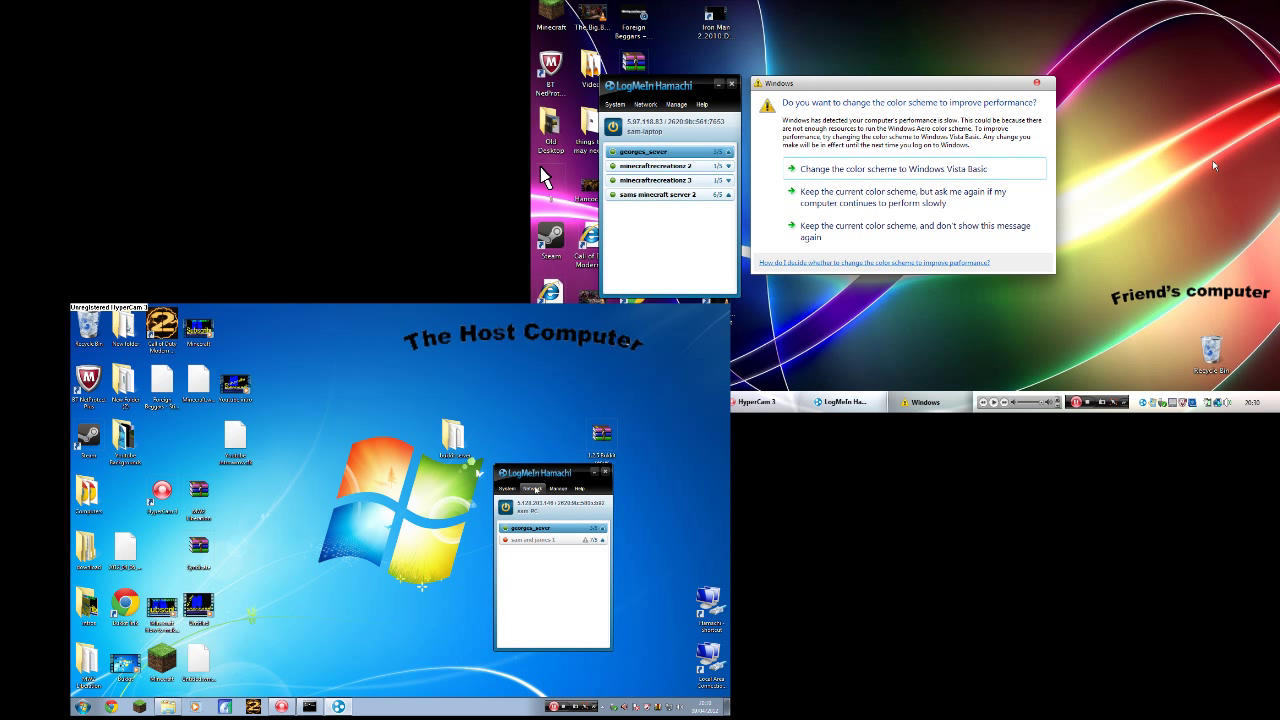
pyautogui.click(505, 507)
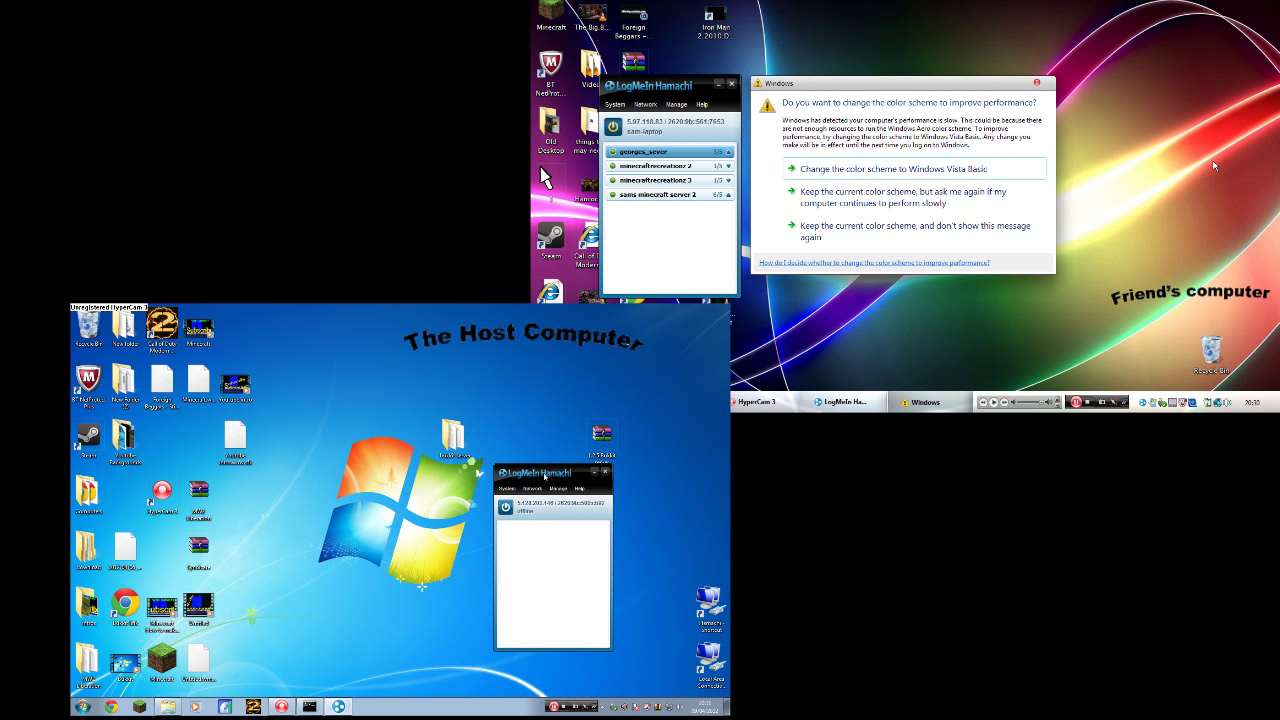
pyautogui.moveTo(558, 476)
pyautogui.mouseDown()
pyautogui.moveTo(266, 392)
pyautogui.moveTo(470, 357)
pyautogui.mouseUp()
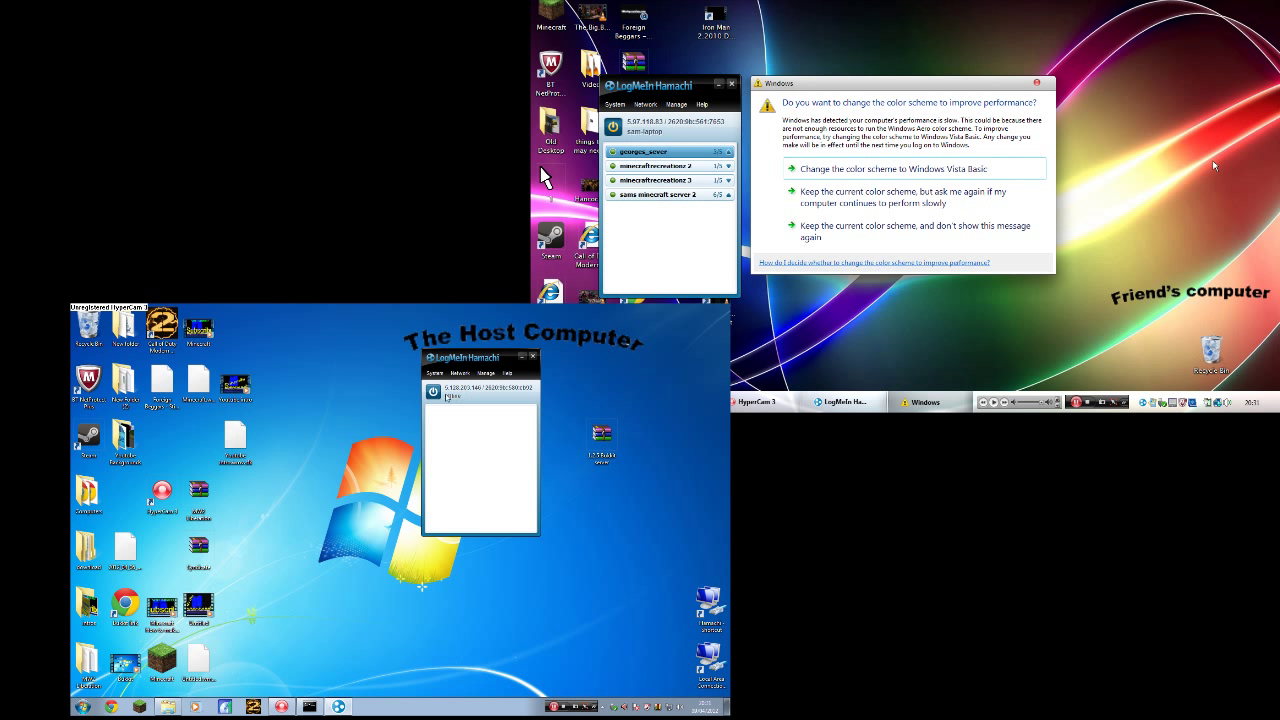
pyautogui.click(433, 392)
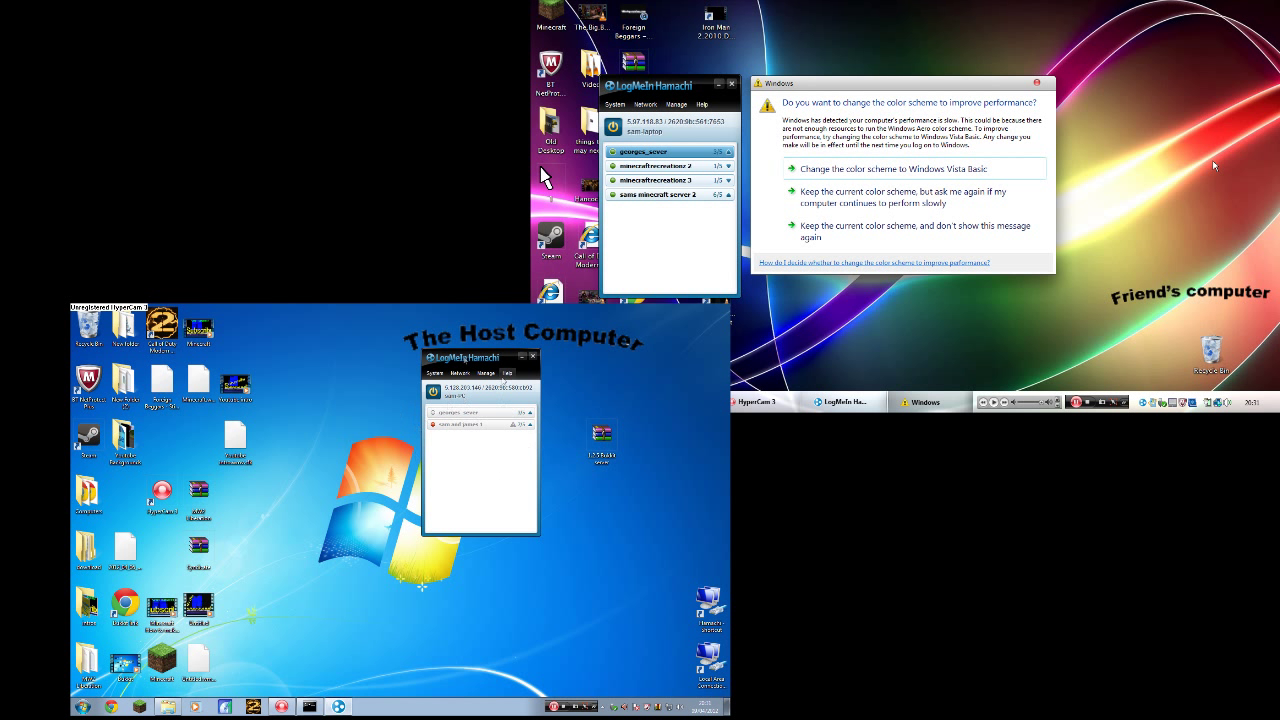
# Select the georges_server network in the host's Hamachi list.
pyautogui.click(438, 424)
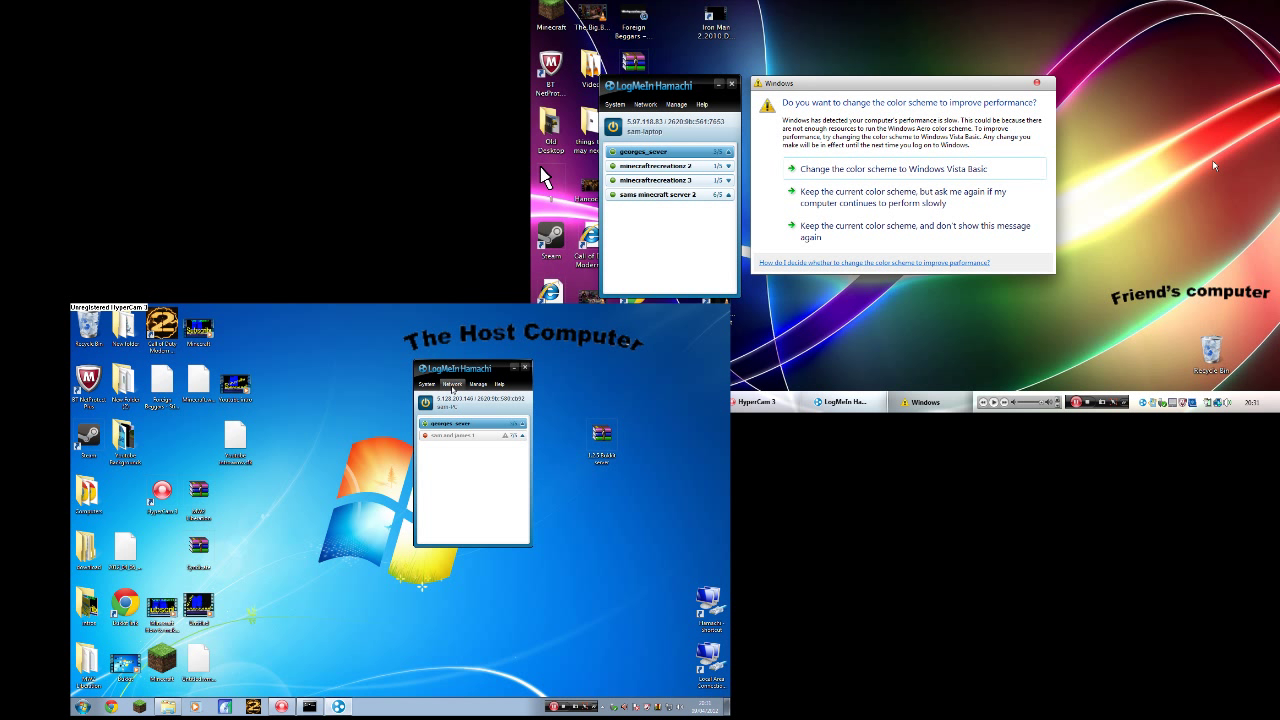
# Create the password-protected Hamachi network '1.2.5 bukkit server 123' on the host.
pyautogui.click(452, 384)
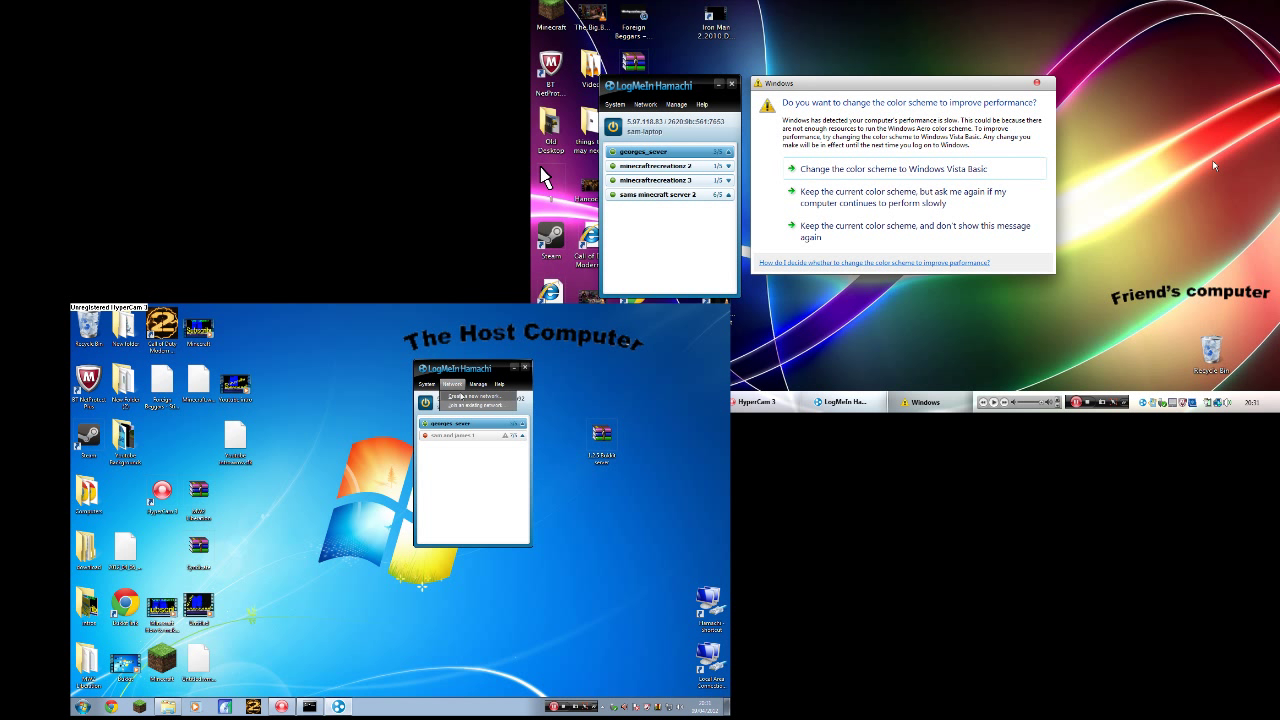
pyautogui.click(463, 398)
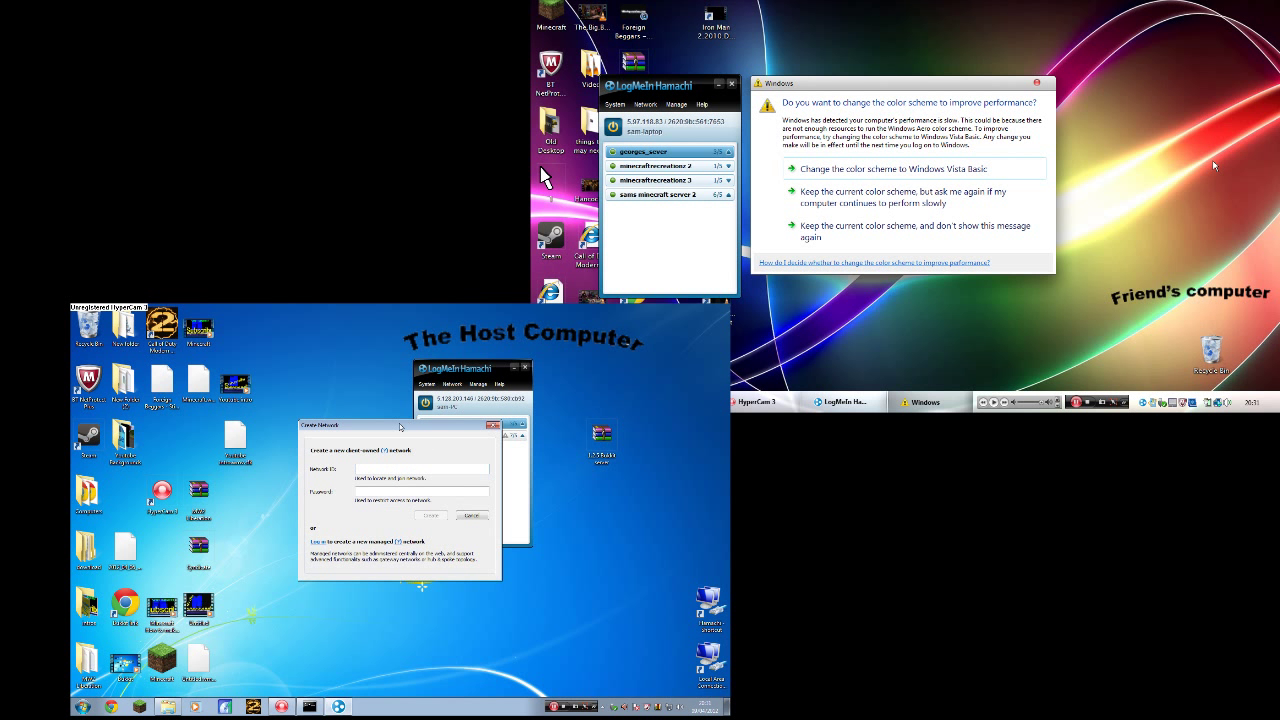
pyautogui.moveTo(400, 424)
pyautogui.mouseDown()
pyautogui.moveTo(281, 416)
pyautogui.moveTo(403, 408)
pyautogui.mouseUp()
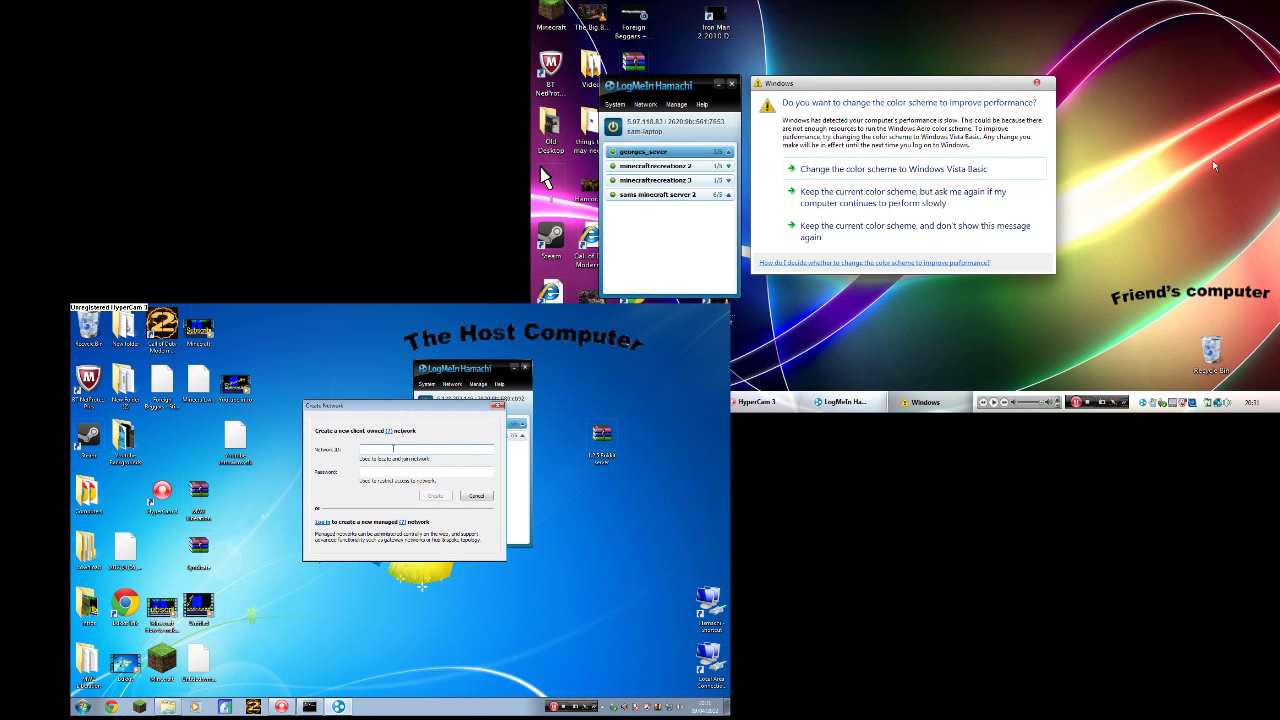
pyautogui.click(391, 442)
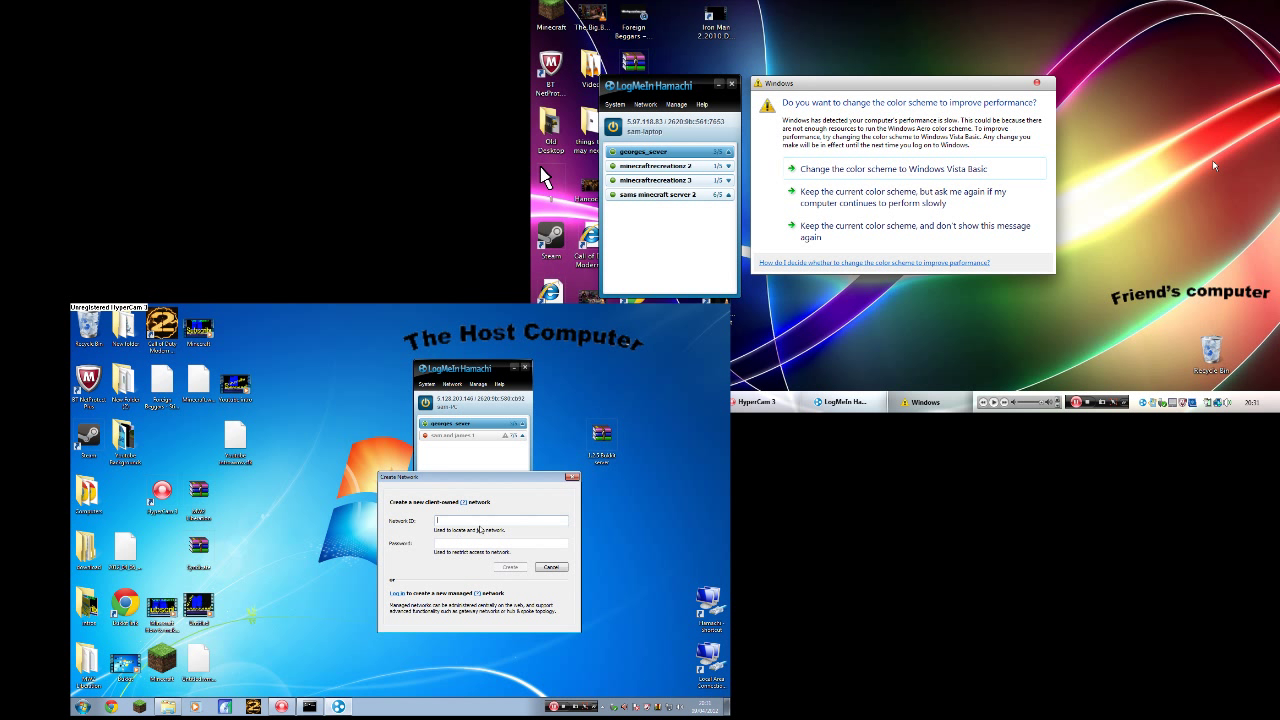
pyautogui.write('L')
pyautogui.press('Escape')
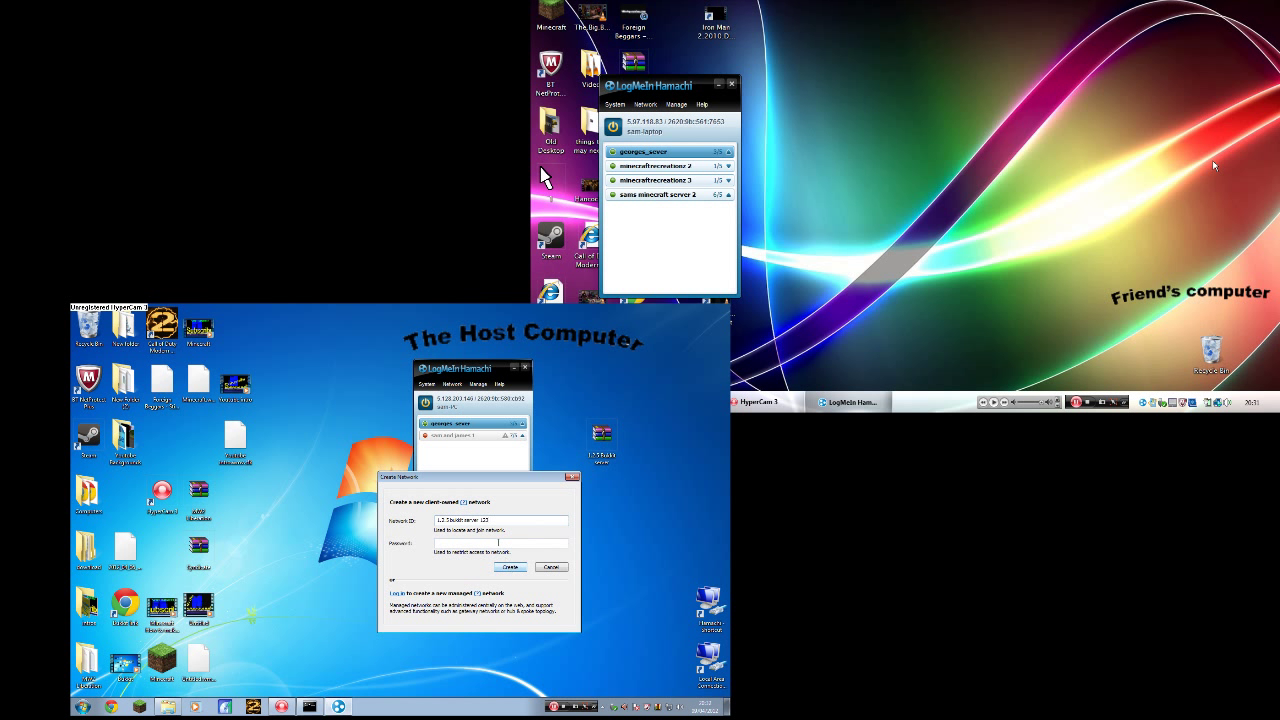
pyautogui.press('Tab')
pyautogui.write('2')
pyautogui.click(510, 568)
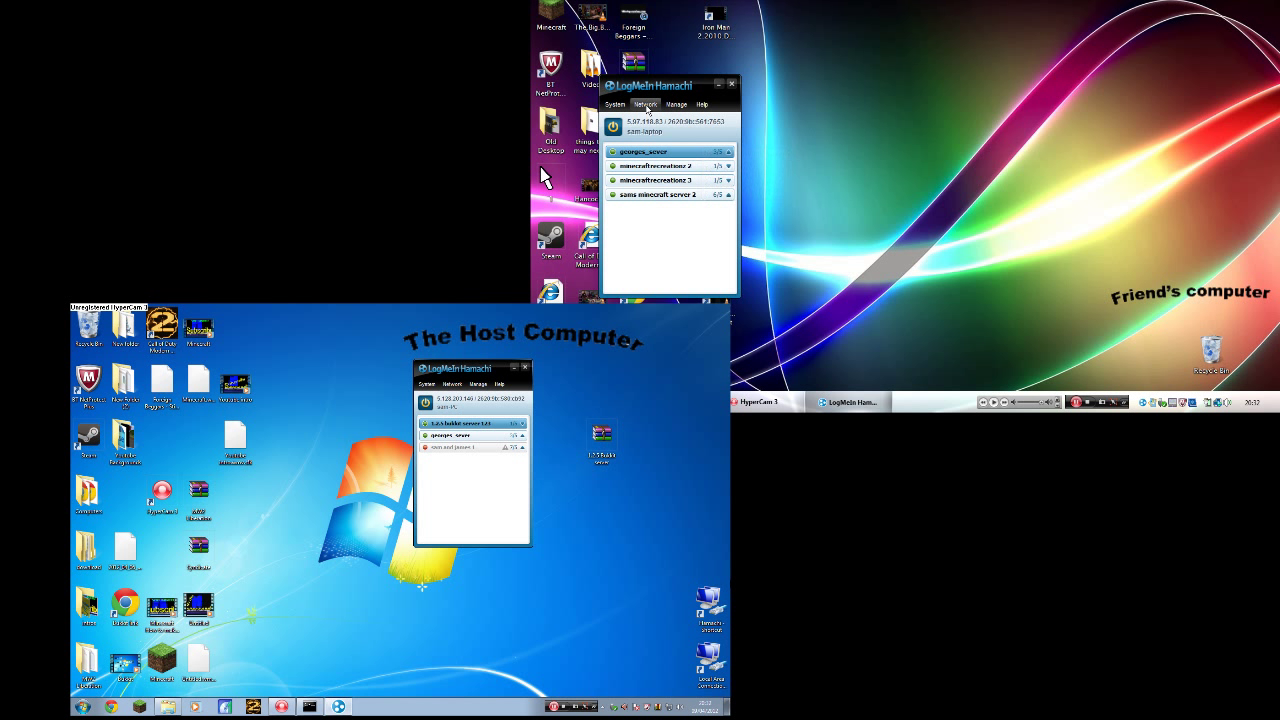
# On the friend's PC, join network '1.2.5 bukkit server 123' using its ID and password.
pyautogui.click(645, 104)
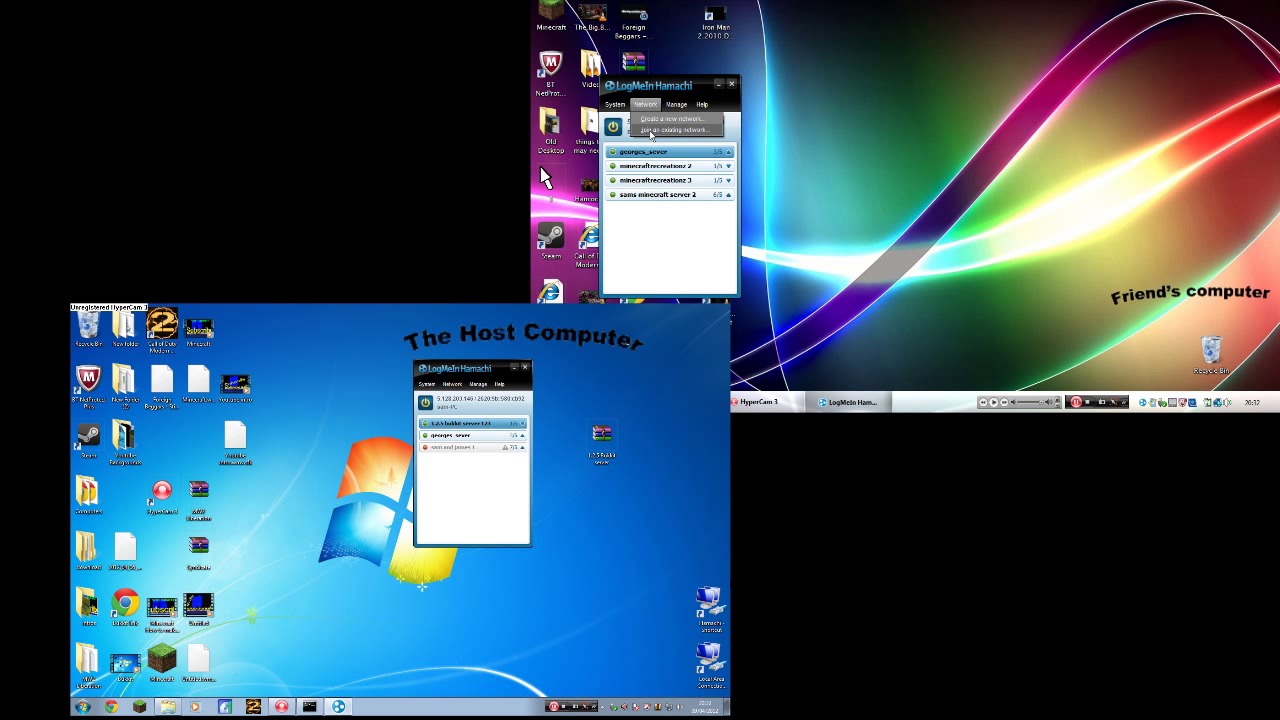
pyautogui.click(651, 130)
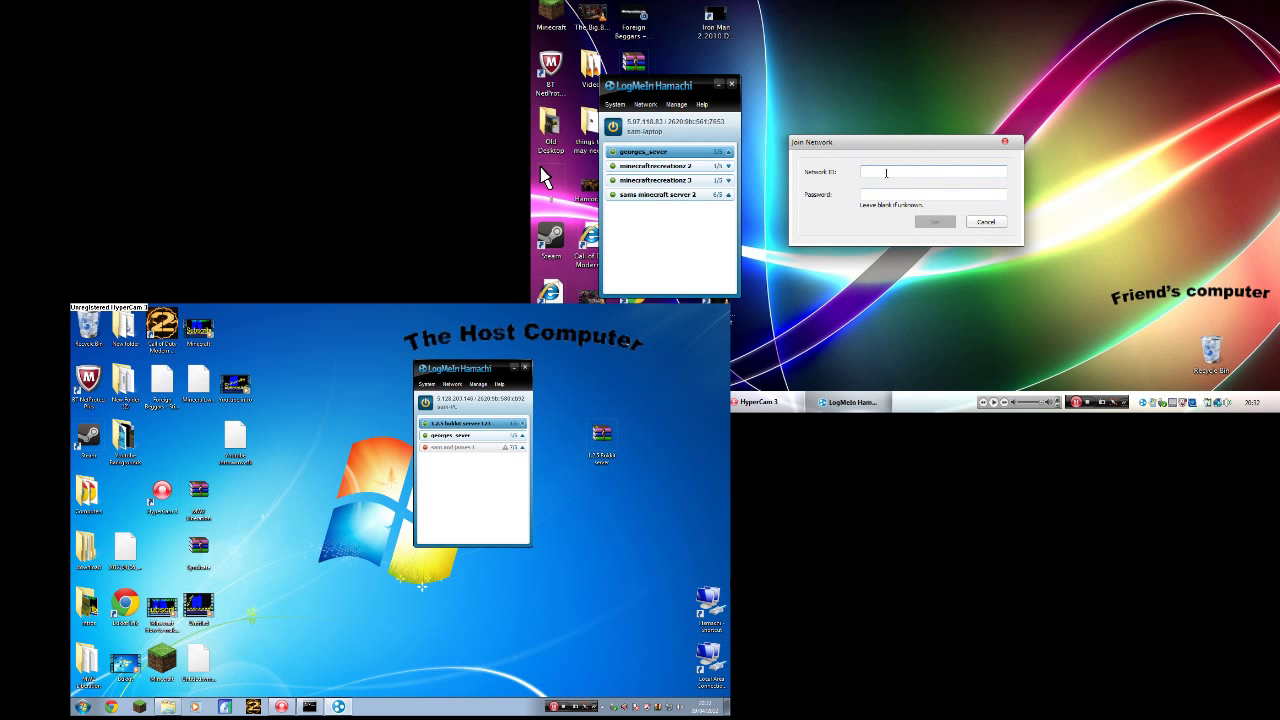
pyautogui.write('1.')
pyautogui.write('2.5')
pyautogui.write(' bukkit server 123')
pyautogui.press('Tab')
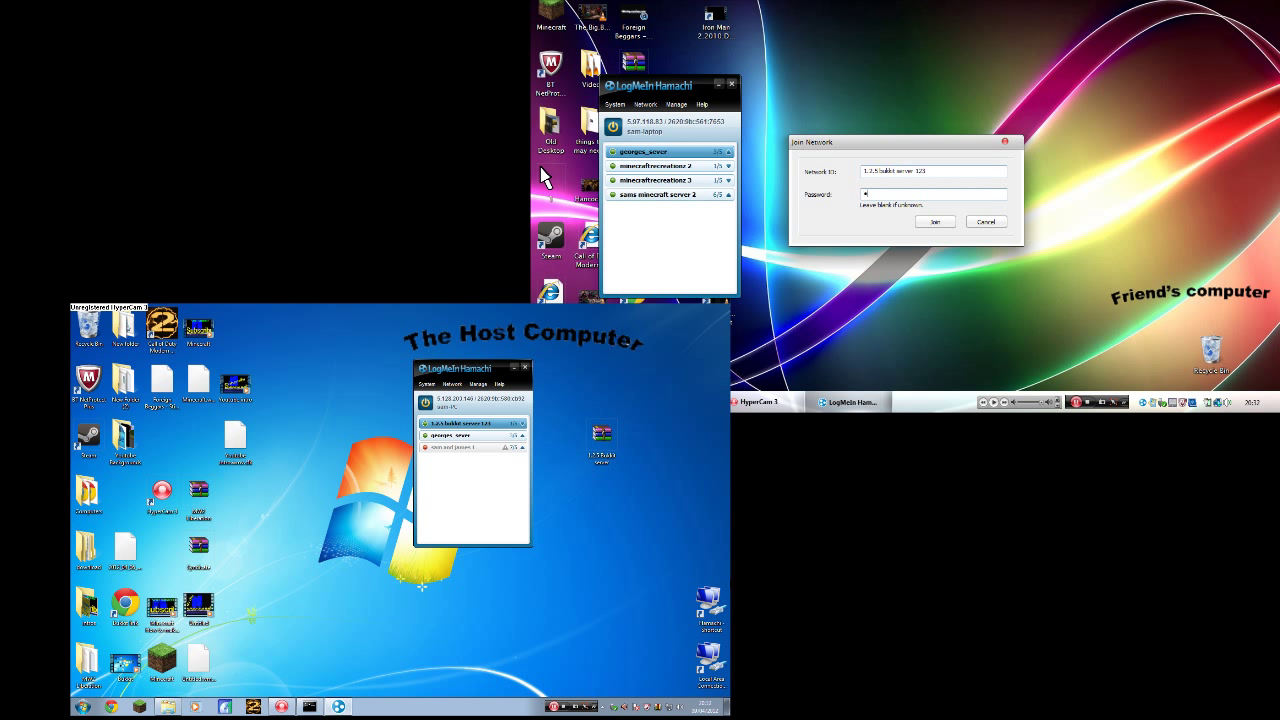
pyautogui.click(935, 221)
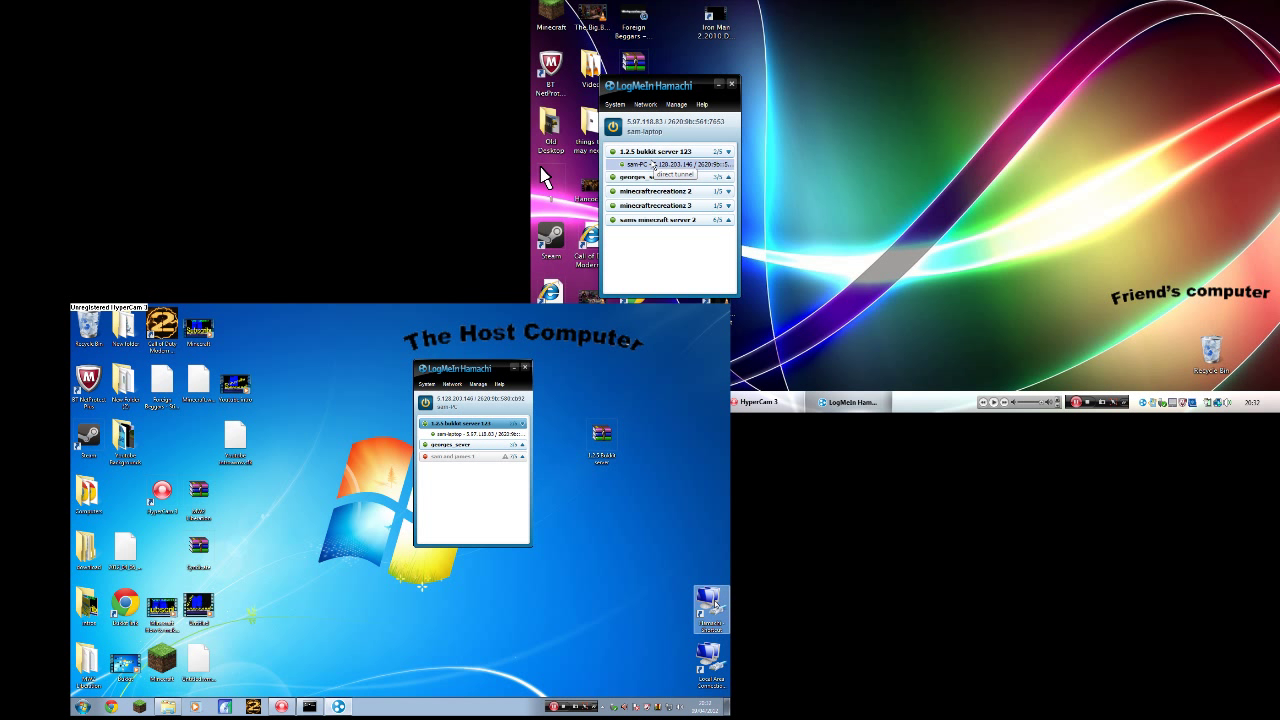
pyautogui.click(470, 433)
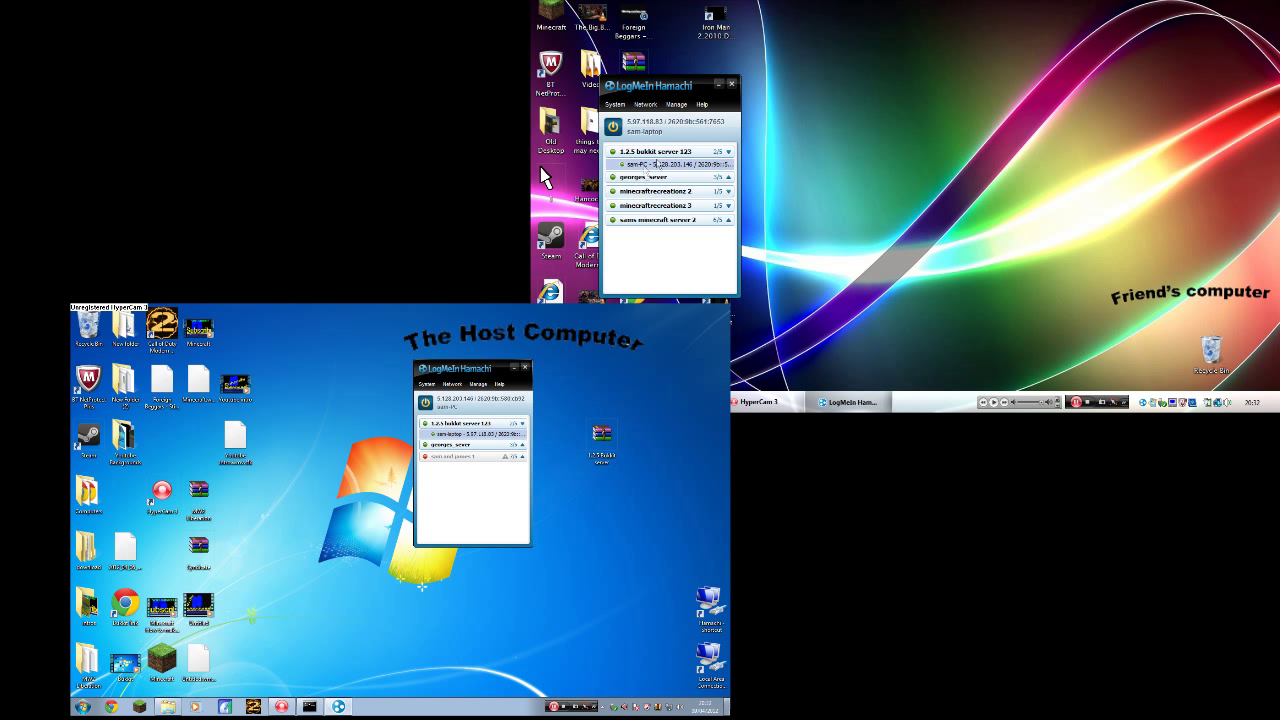
pyautogui.rightClick(656, 167)
pyautogui.rightClick(638, 168)
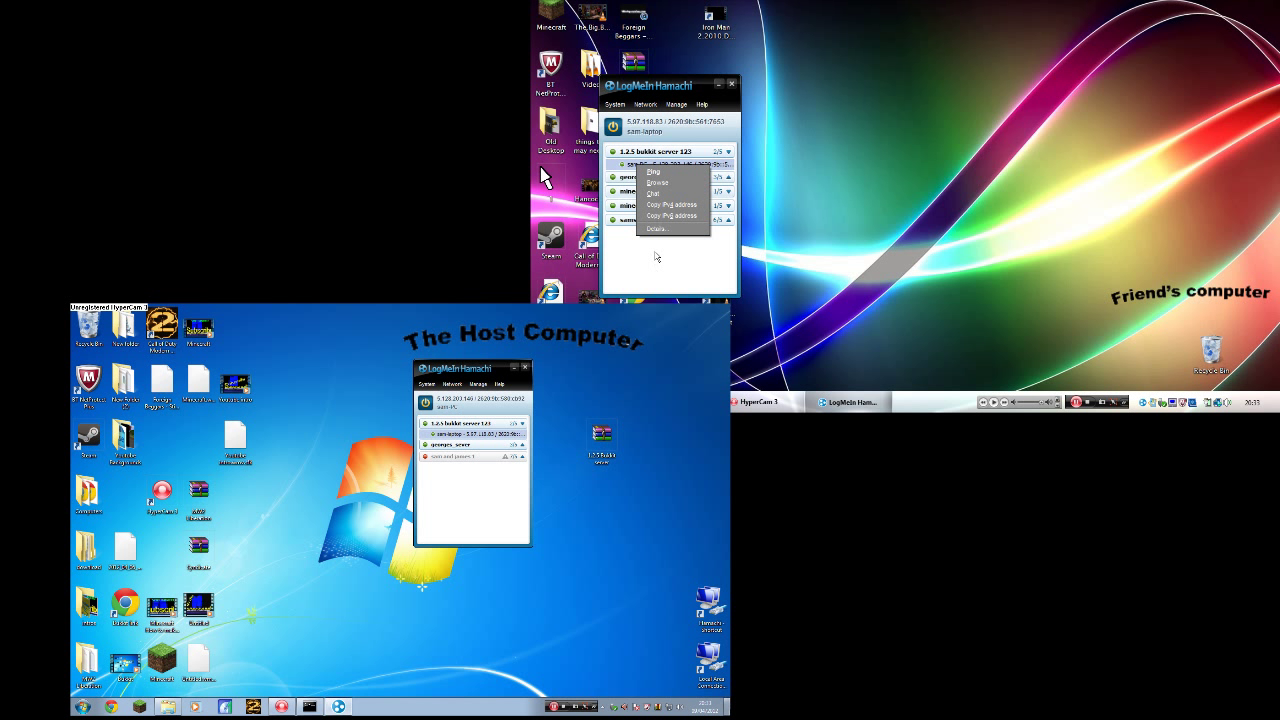
pyautogui.click(652, 205)
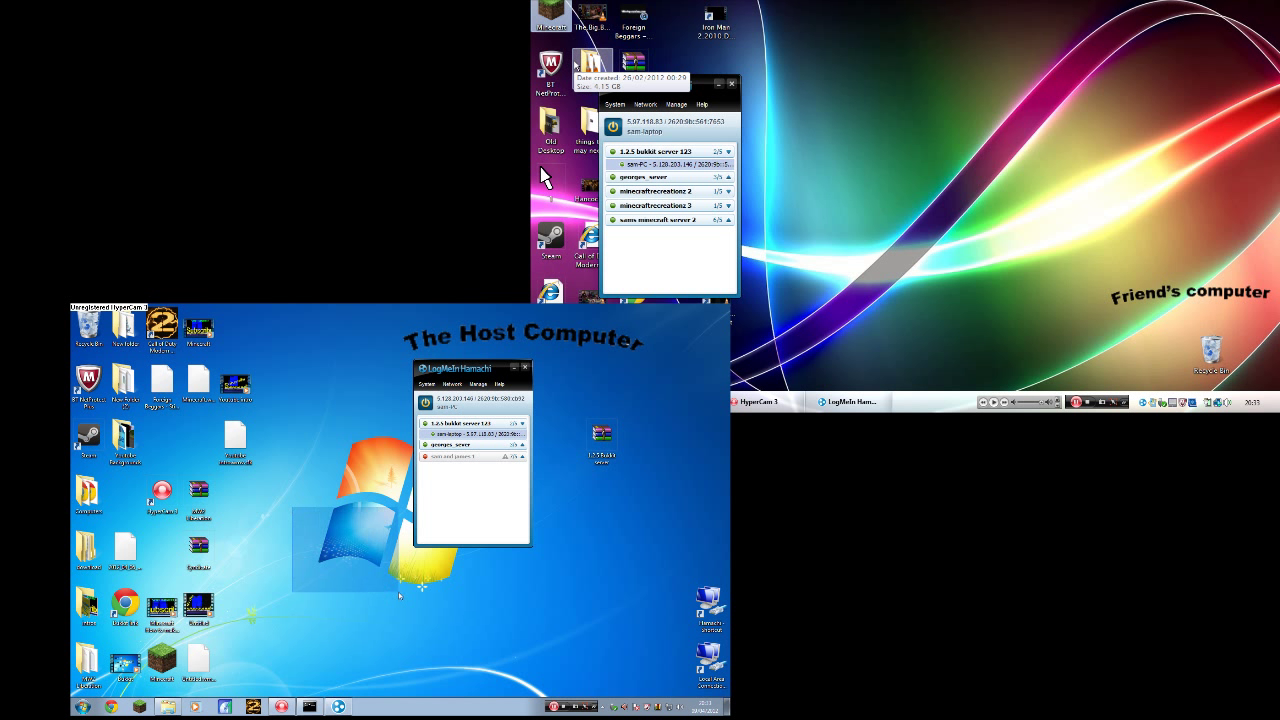
# Log in to the Minecraft launcher on the friend's PC and start the game offline.
pyautogui.moveTo(270, 456); pyautogui.dragTo(633, 632)
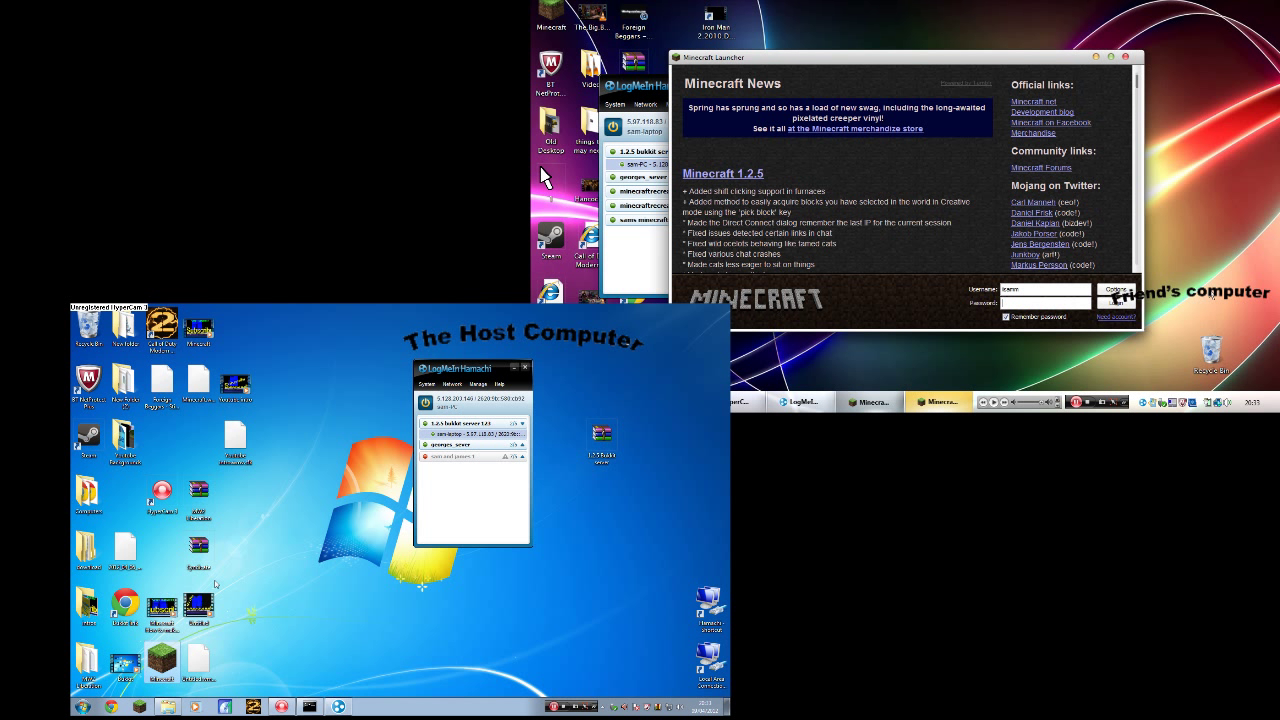
pyautogui.click(1118, 304)
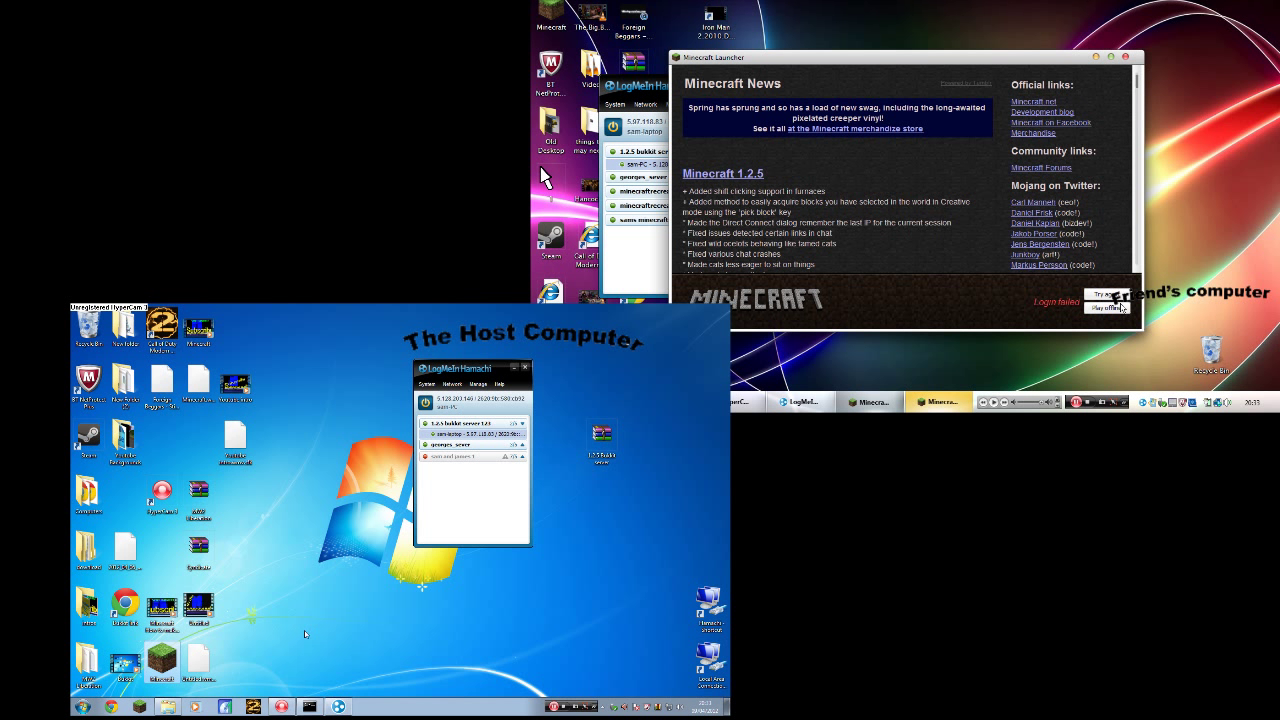
pyautogui.click(1118, 307)
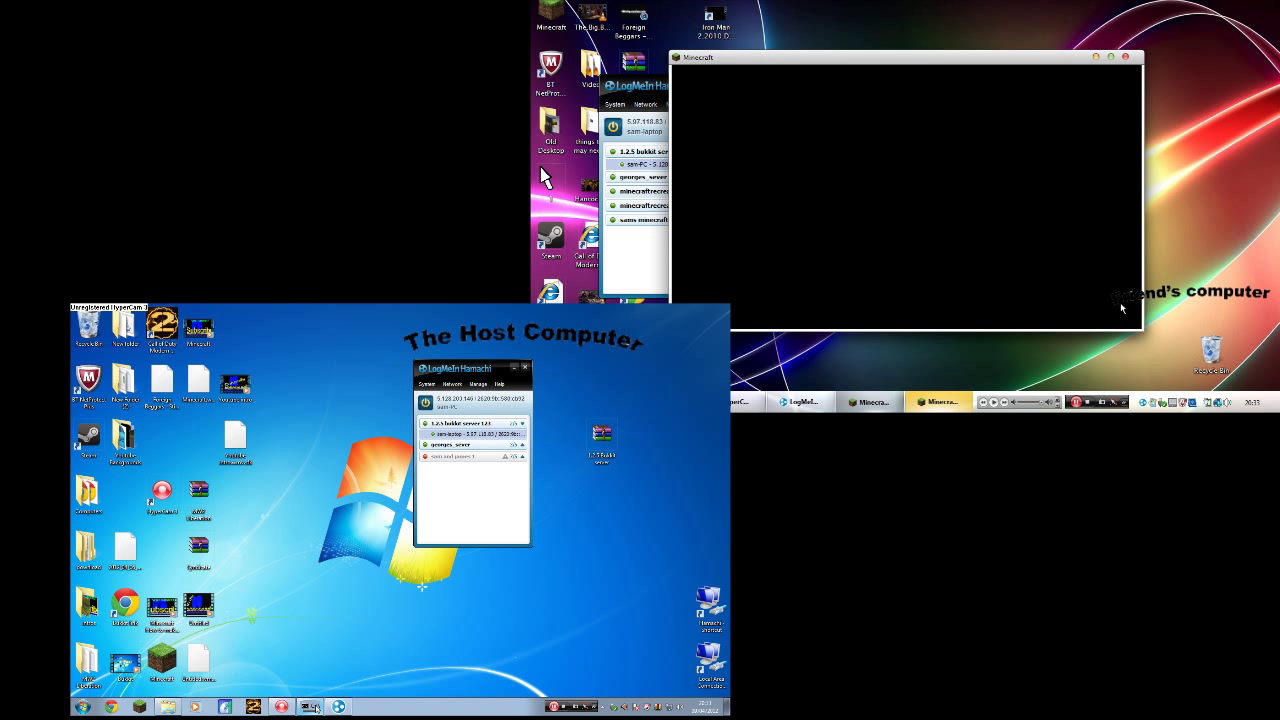
# Restore and maximise the host's Bukkit server console, and close the launcher on the friend's PC.
pyautogui.click(310, 706)
pyautogui.doubleClick(225, 347)
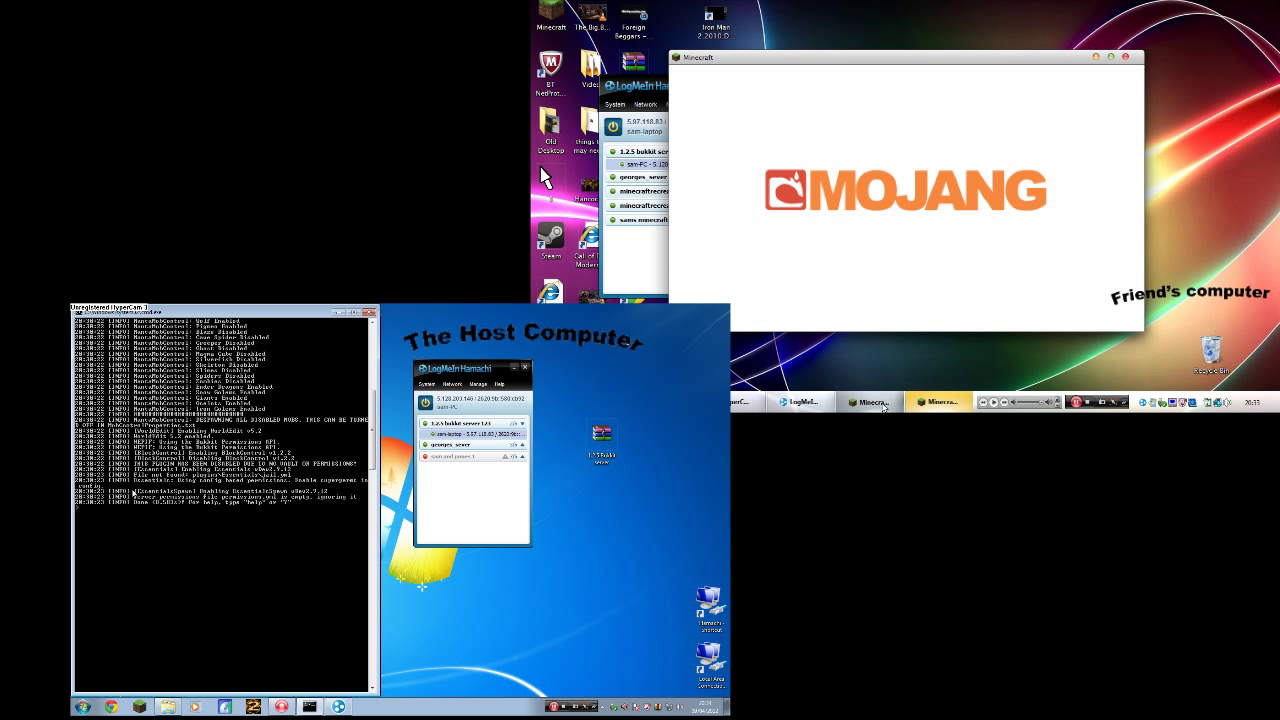
pyautogui.click(1123, 59)
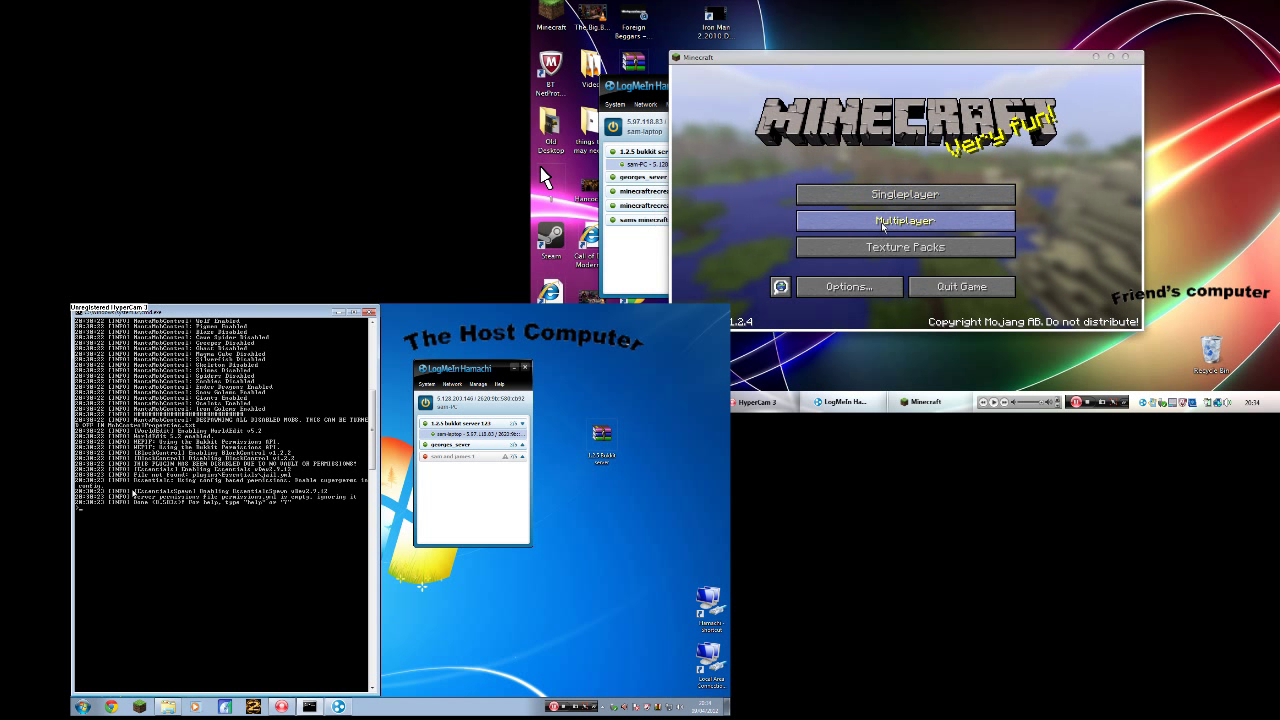
# Add a multiplayer server with address 5.128.203.146, checking it against the host's Hamachi address.
pyautogui.click(880, 220)
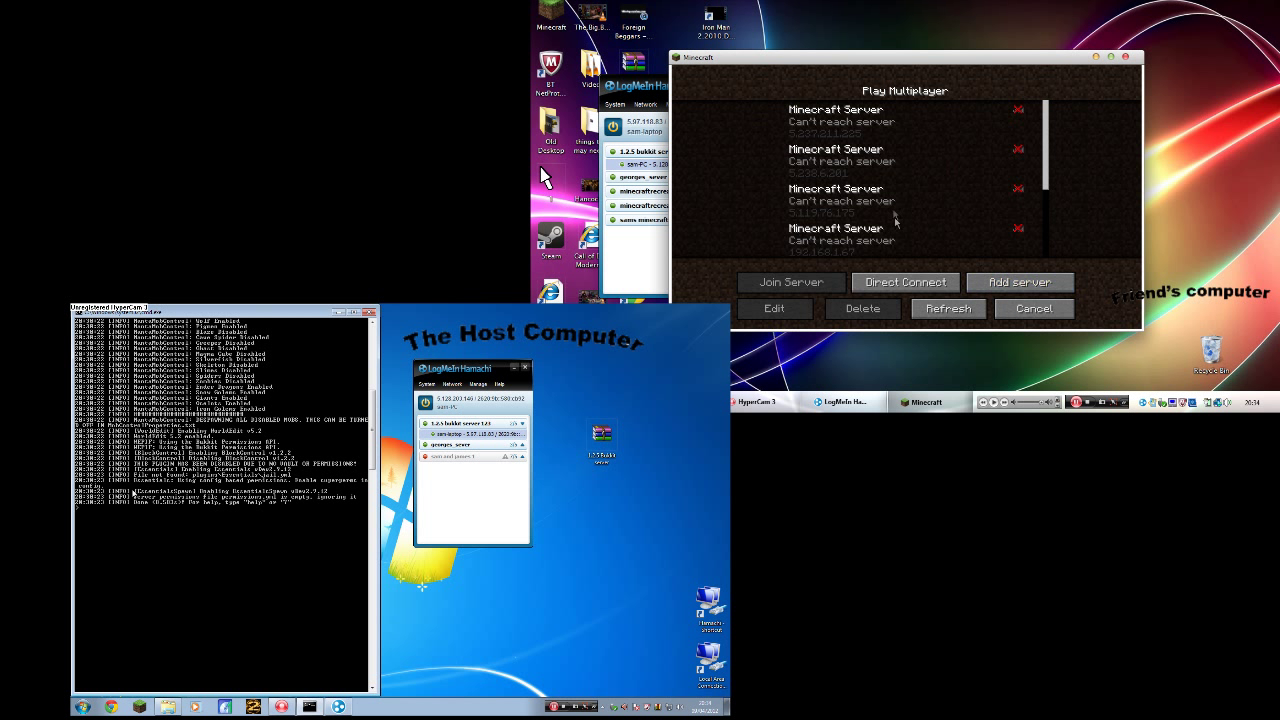
pyautogui.click(991, 286)
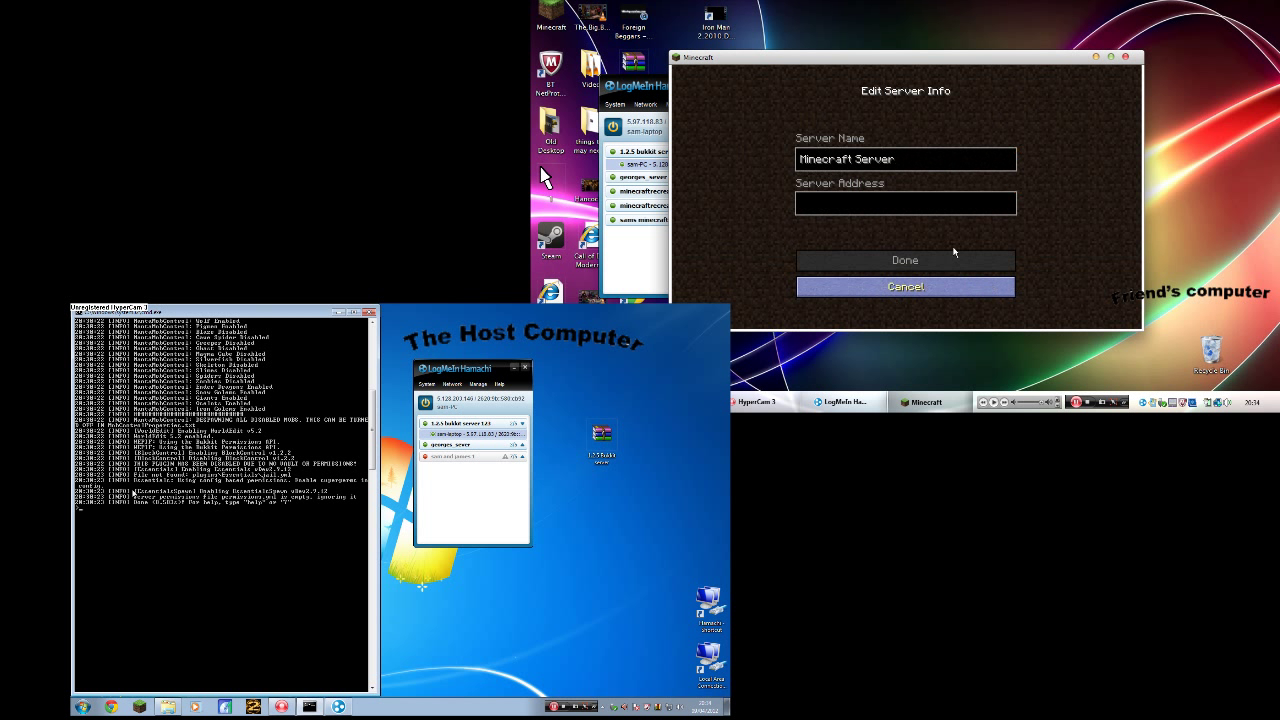
pyautogui.click(910, 204)
pyautogui.write('5.128.203.146')
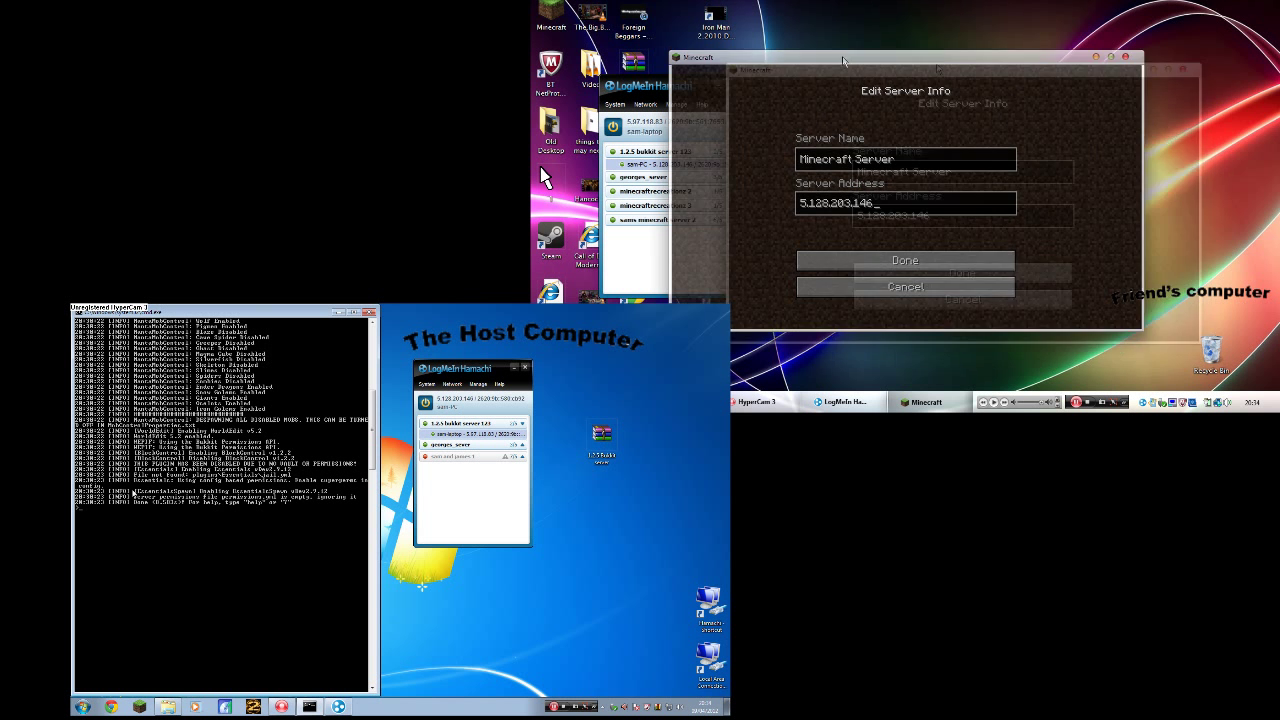
pyautogui.moveTo(857, 57); pyautogui.dragTo(959, 45)
pyautogui.click(680, 170)
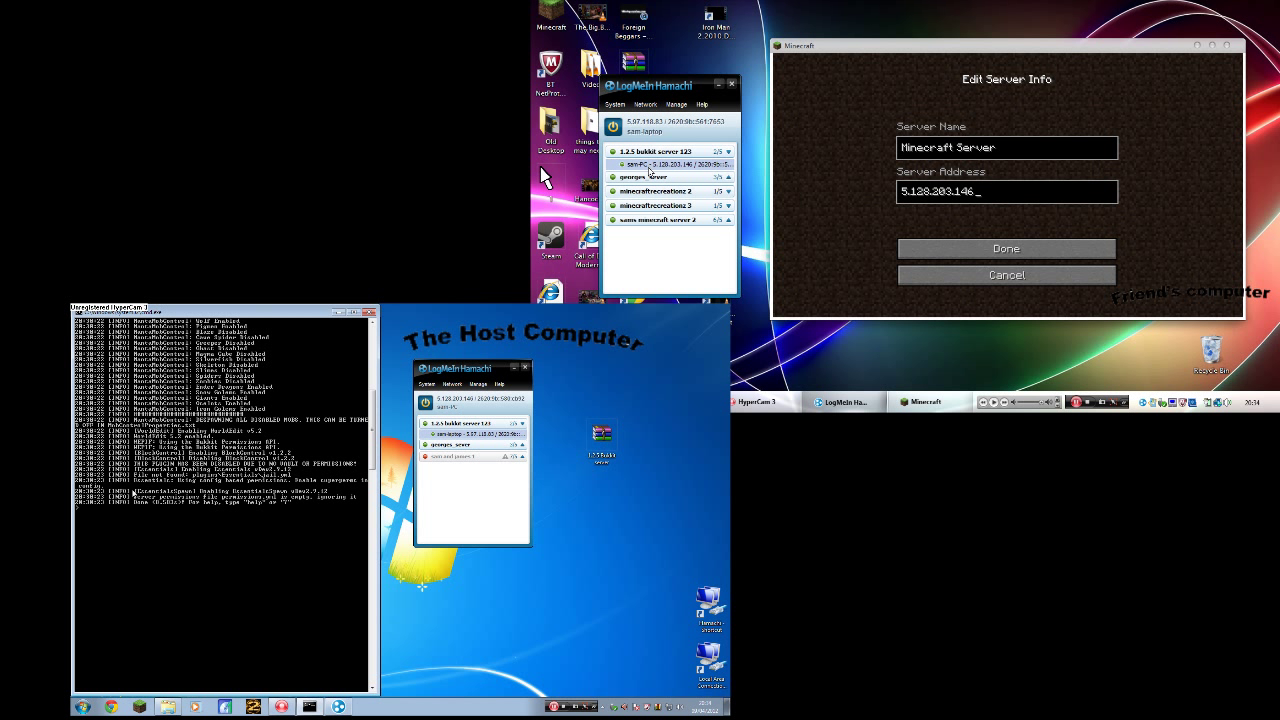
# Save the 5.128.203.146 server entry and join the host's Bukkit server from it.
pyautogui.click(976, 250)
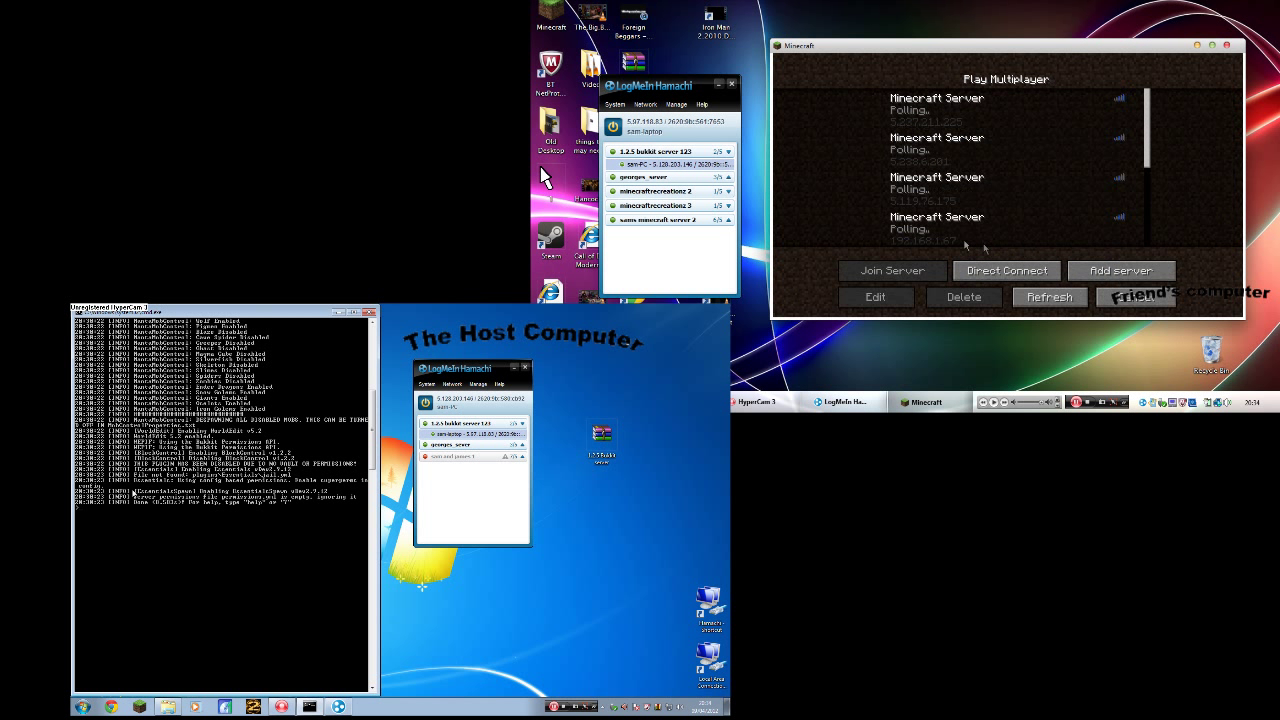
pyautogui.moveTo(1147, 155); pyautogui.dragTo(1116, 251)
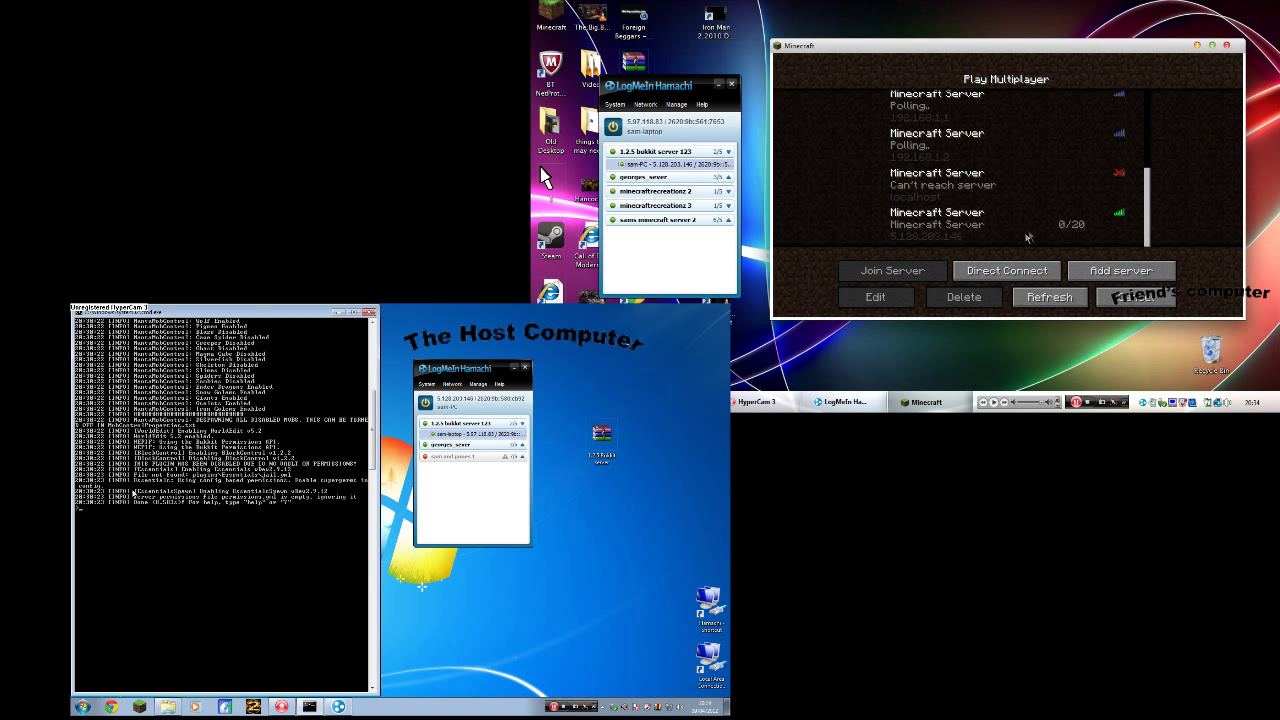
pyautogui.doubleClick(1078, 220)
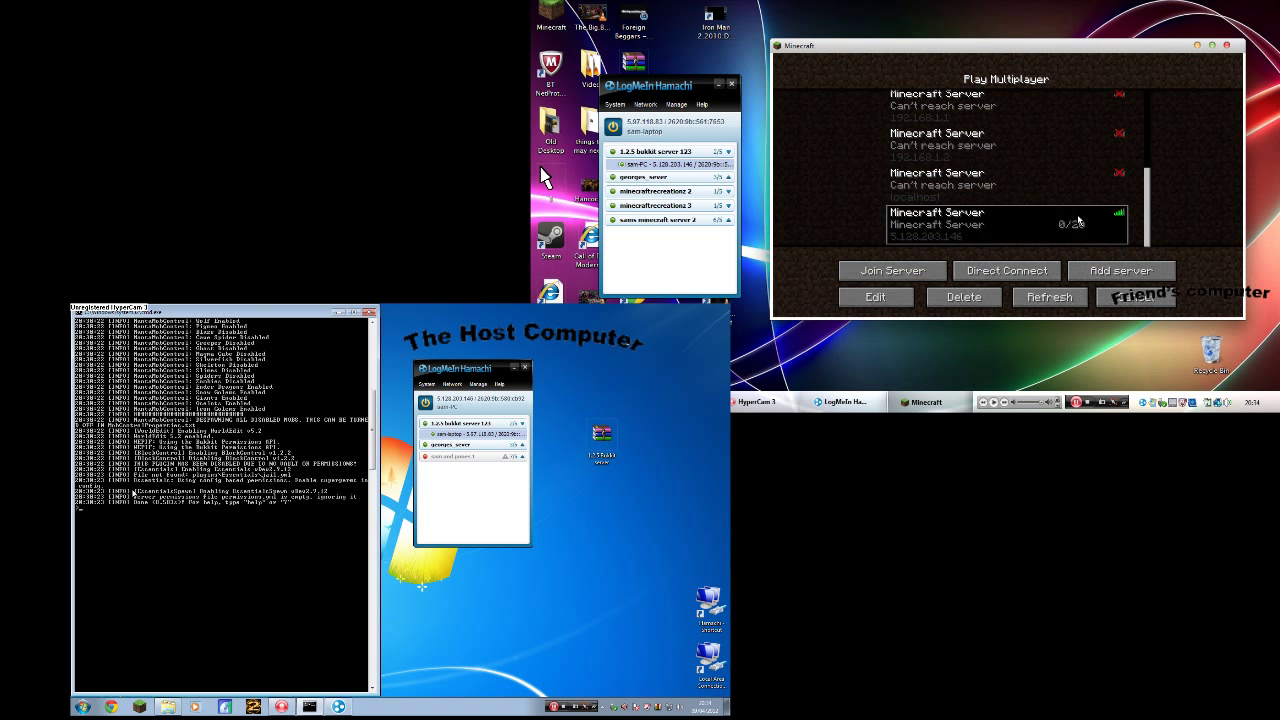